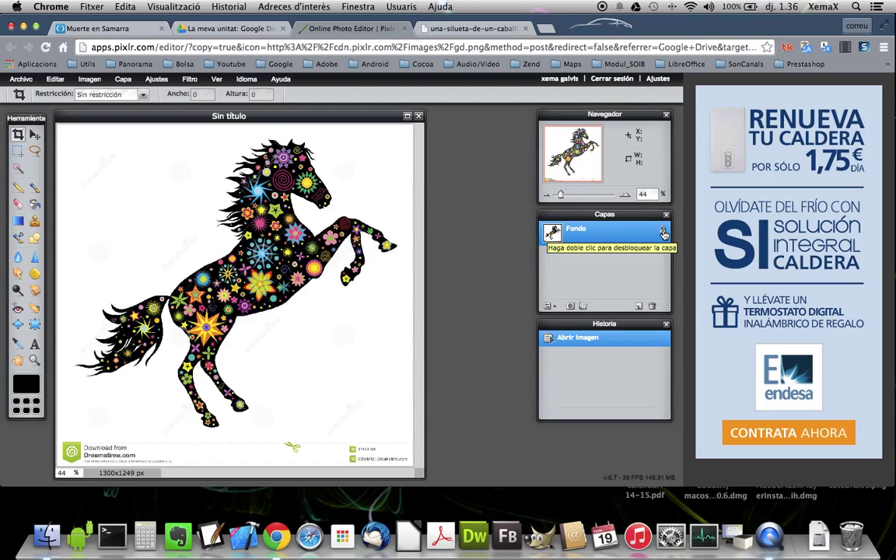
Step: Unlock the background layer, then erase the white area around the horse with the Wand tool and crop the image to that selection
double_click(663, 234)
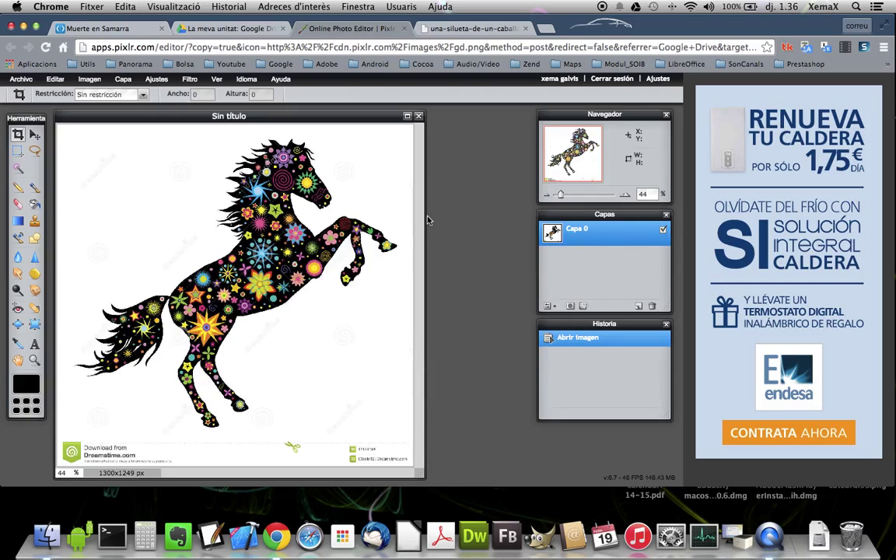
click(18, 169)
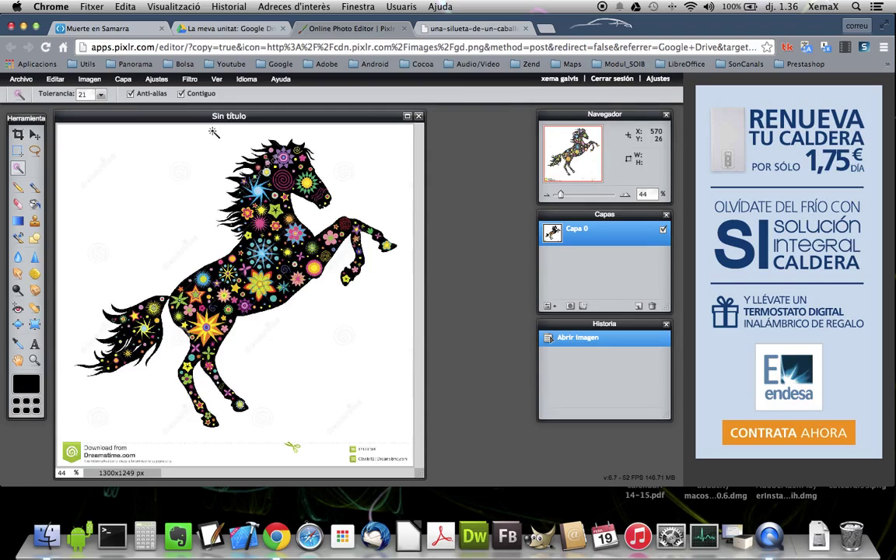
click(198, 194)
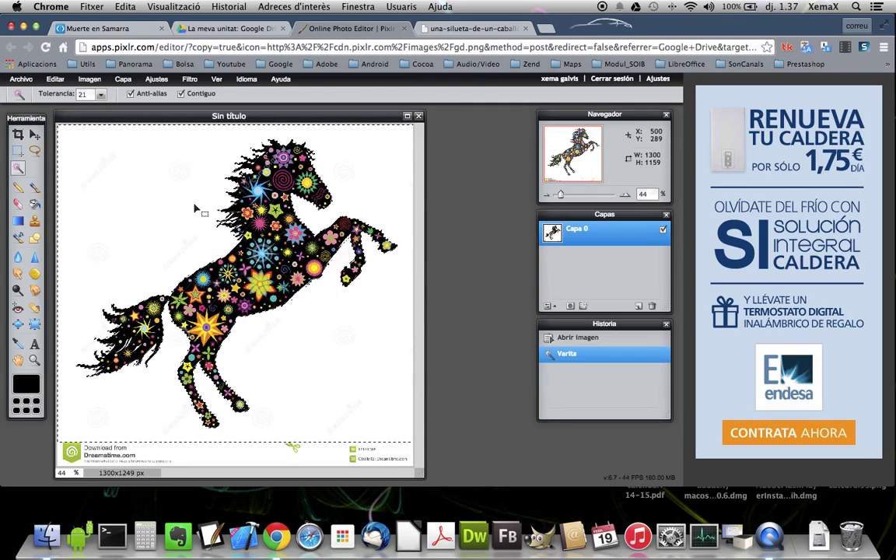
key(Delete)
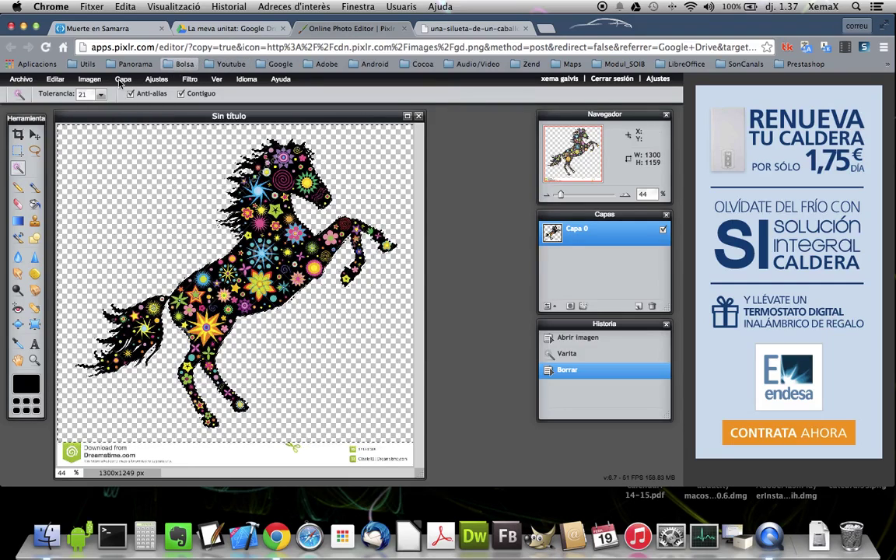
click(95, 80)
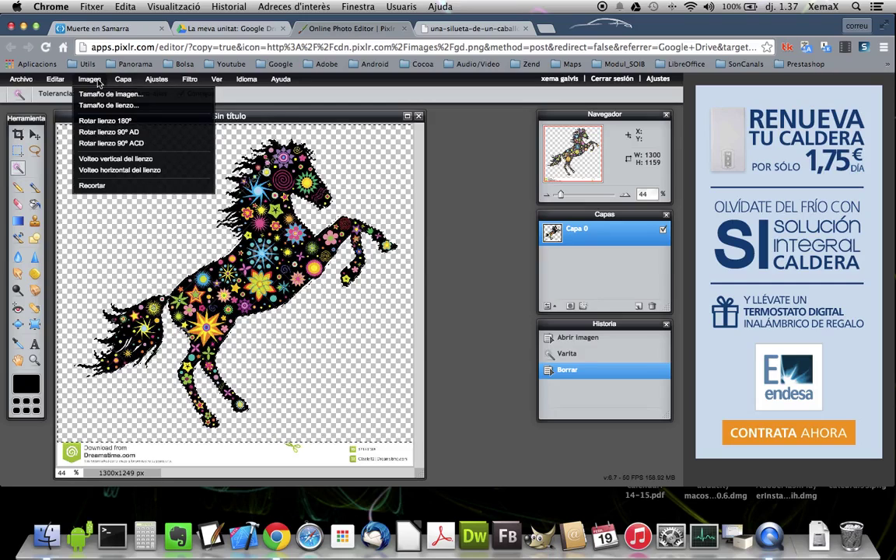
click(92, 186)
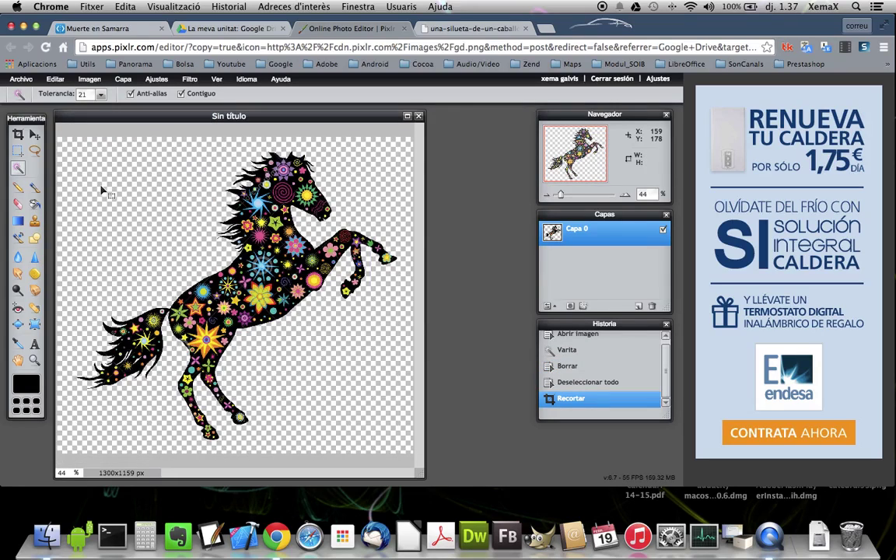
Step: Save the image to Google Drive as caball in PNG format (transparent, full quality)
click(22, 79)
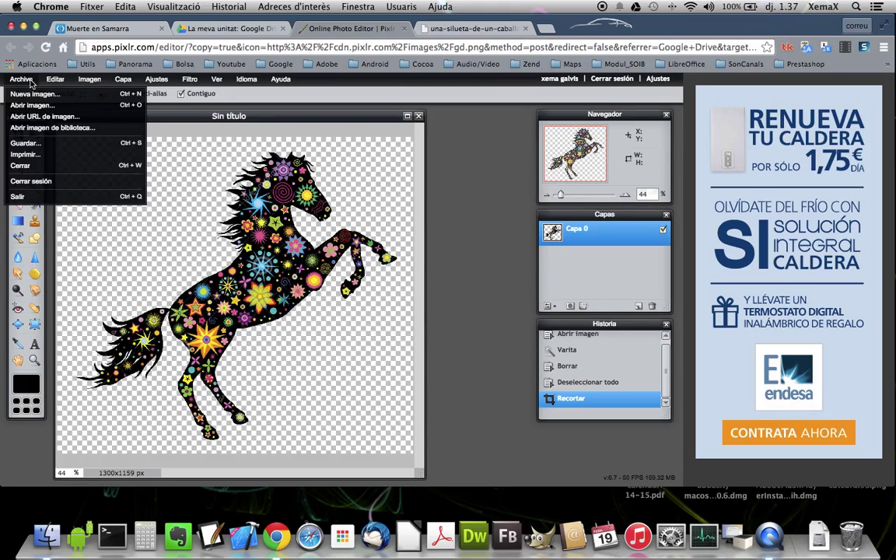
click(23, 143)
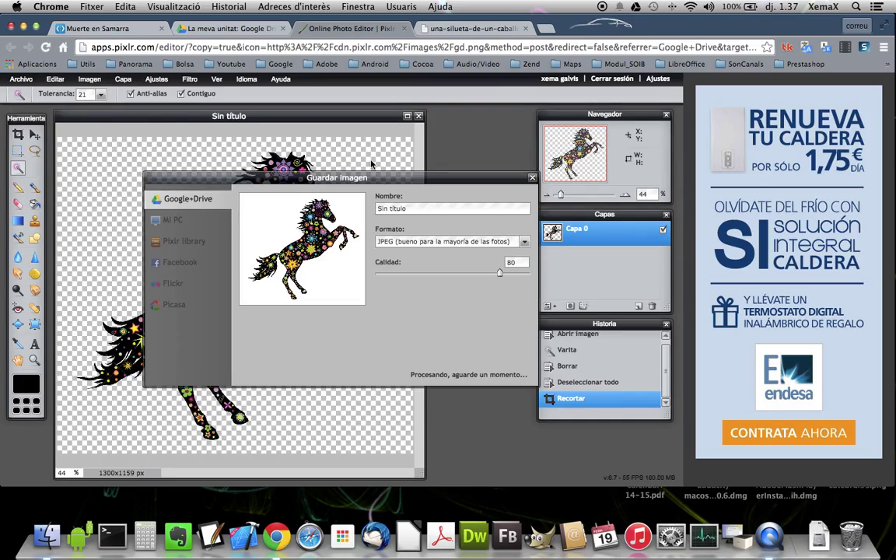
click(524, 242)
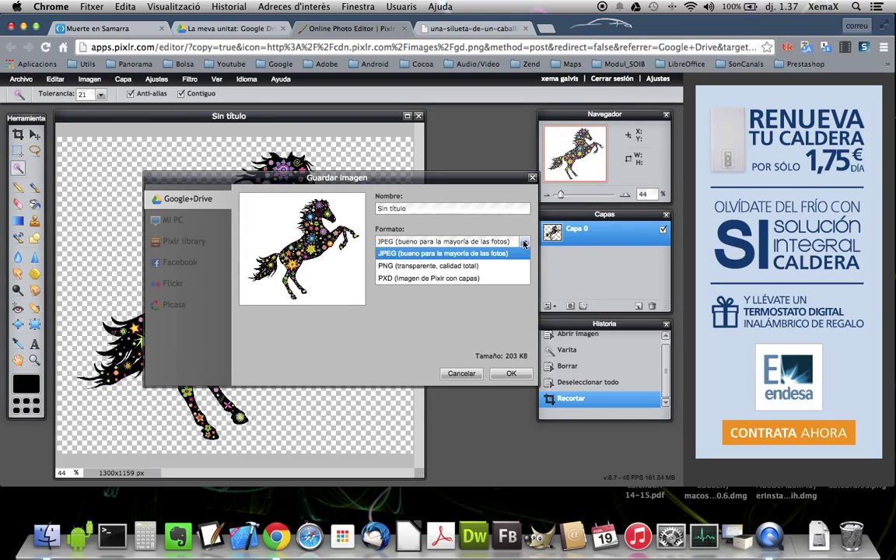
click(463, 266)
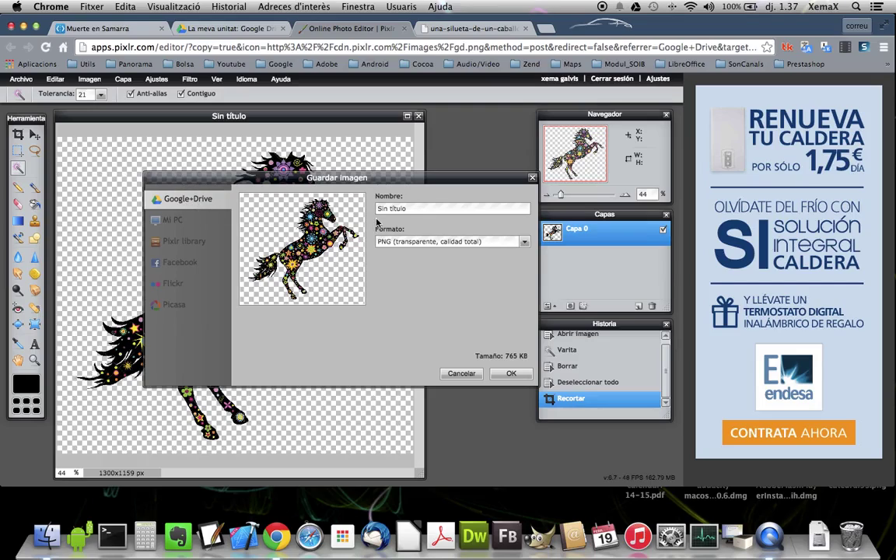
drag(407, 208, 349, 189)
text(caball)
click(512, 374)
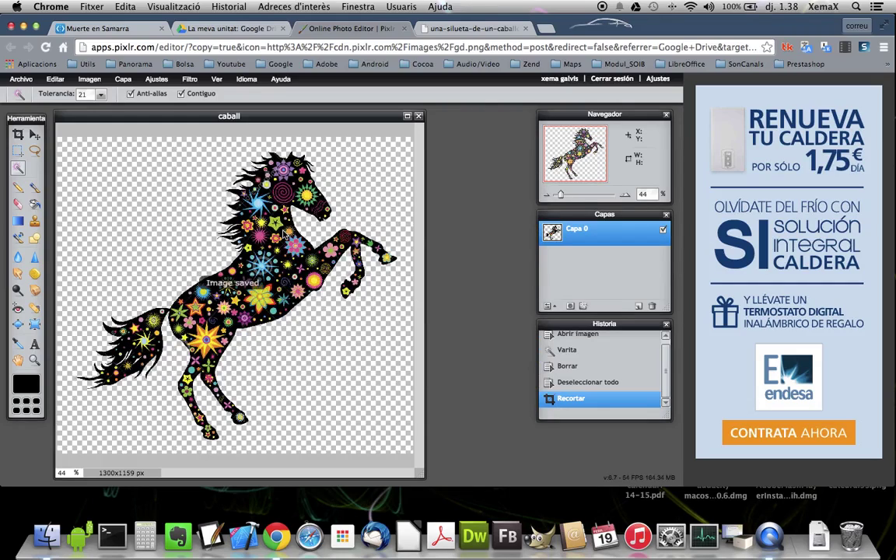
Step: Close the horse image without saving it again and switch to Google Drive to check for caball.png
click(418, 117)
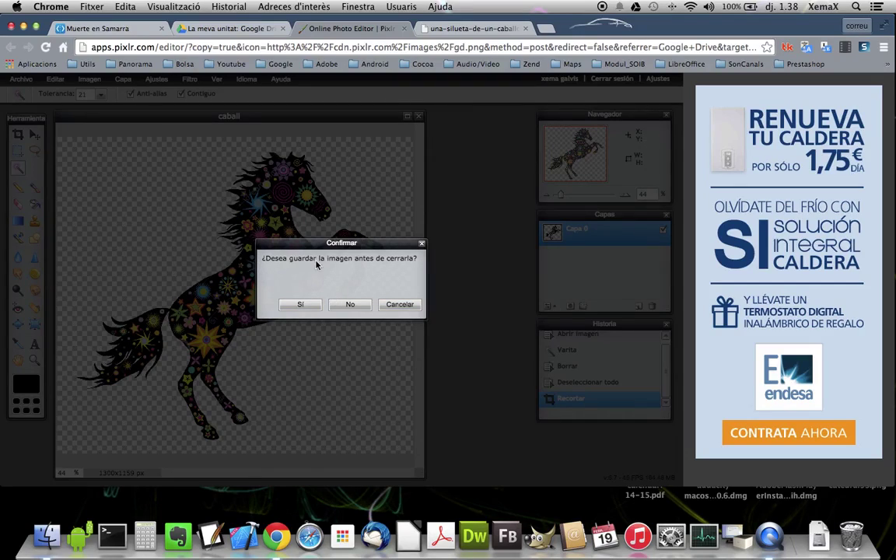
click(352, 306)
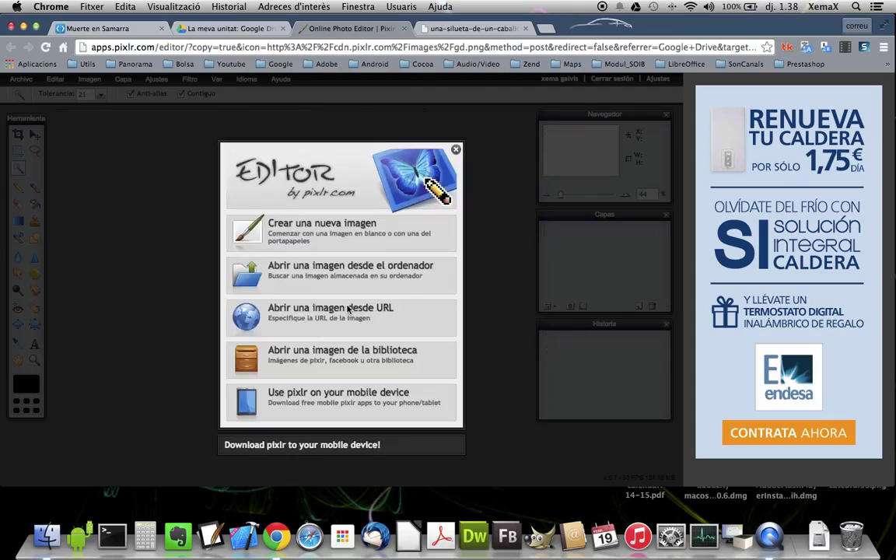
click(207, 30)
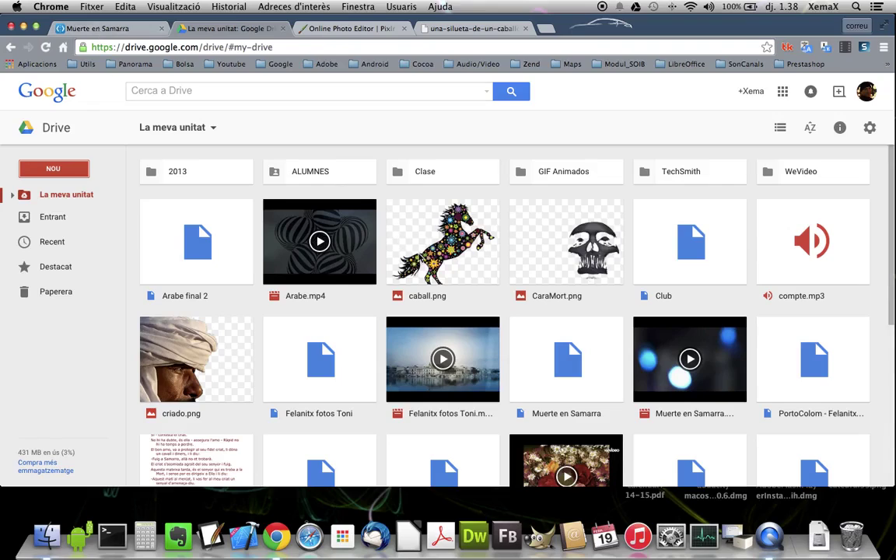
Step: Switch to WeVideo and import caball.png from Google Drive into the media library
click(121, 30)
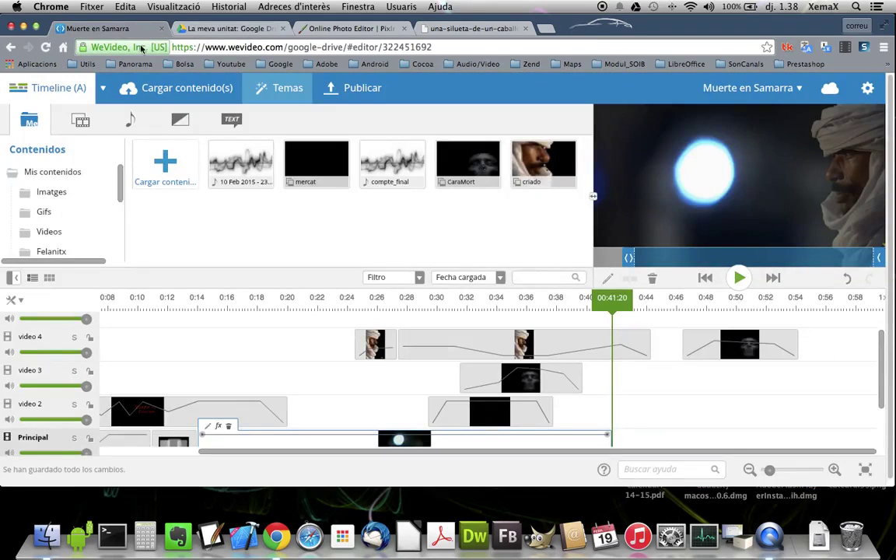
click(160, 169)
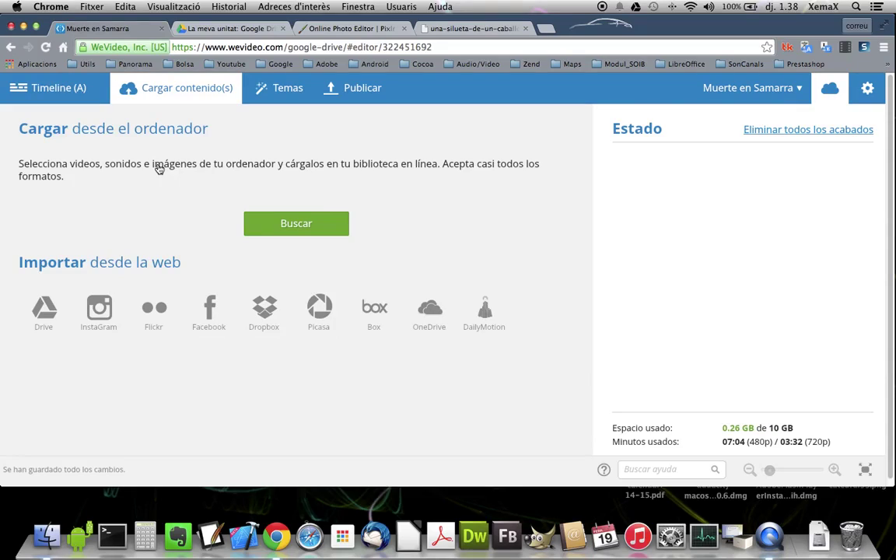
click(51, 314)
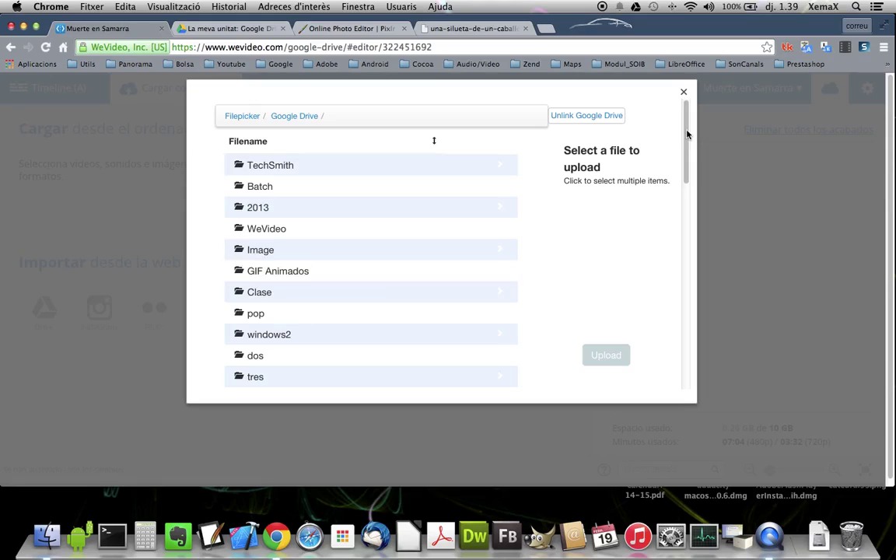
drag(688, 135, 681, 261)
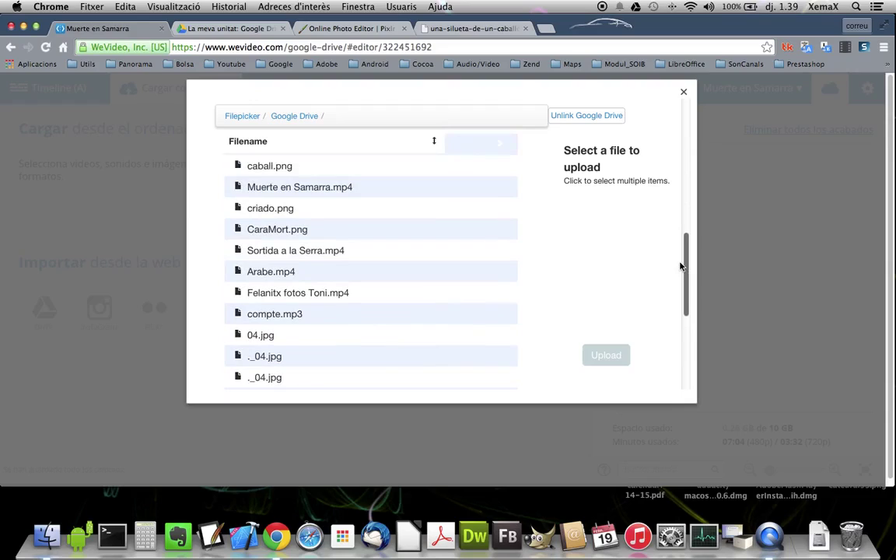
click(281, 168)
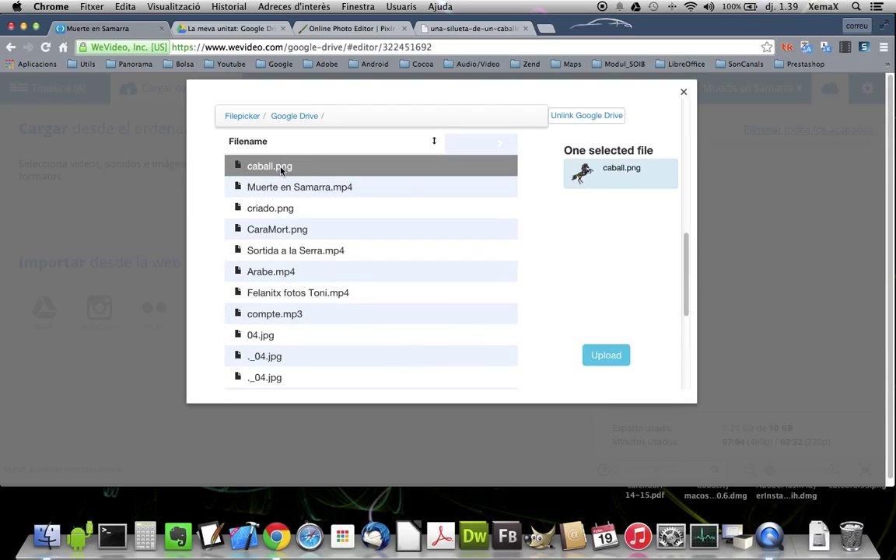
click(606, 356)
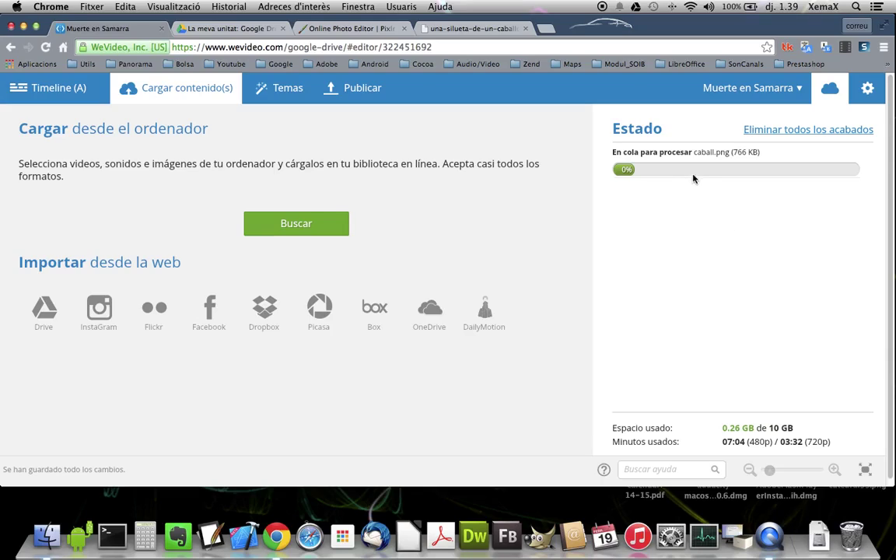
Step: Switch to Google Images, search for "dinero" and look through the results for a suitable money picture
click(473, 29)
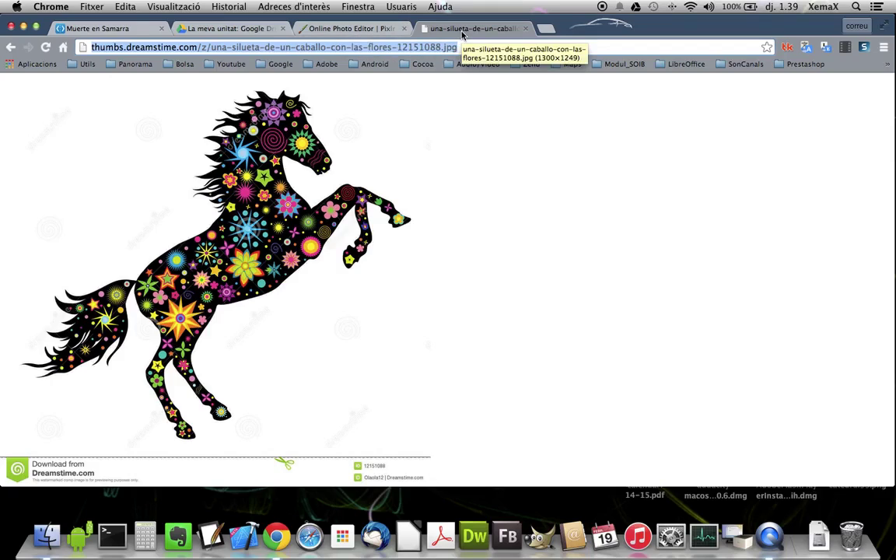
click(11, 49)
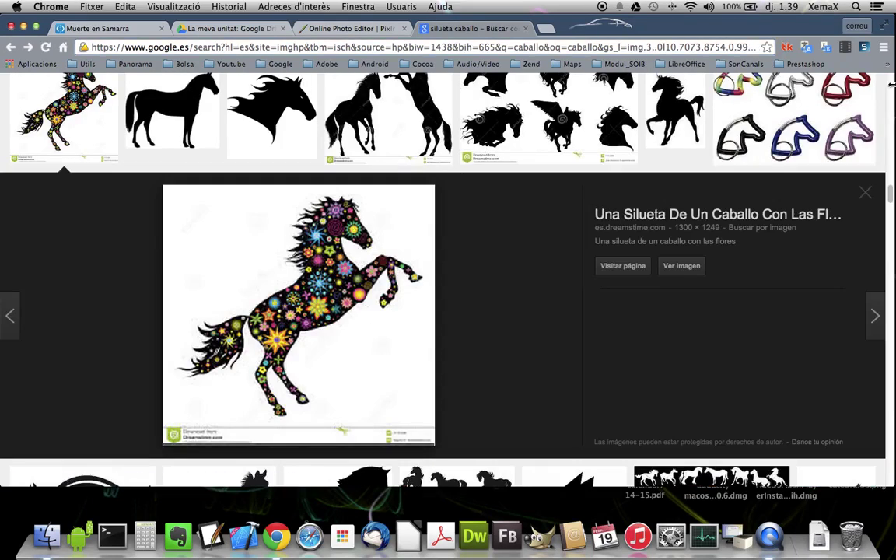
drag(892, 201, 888, 74)
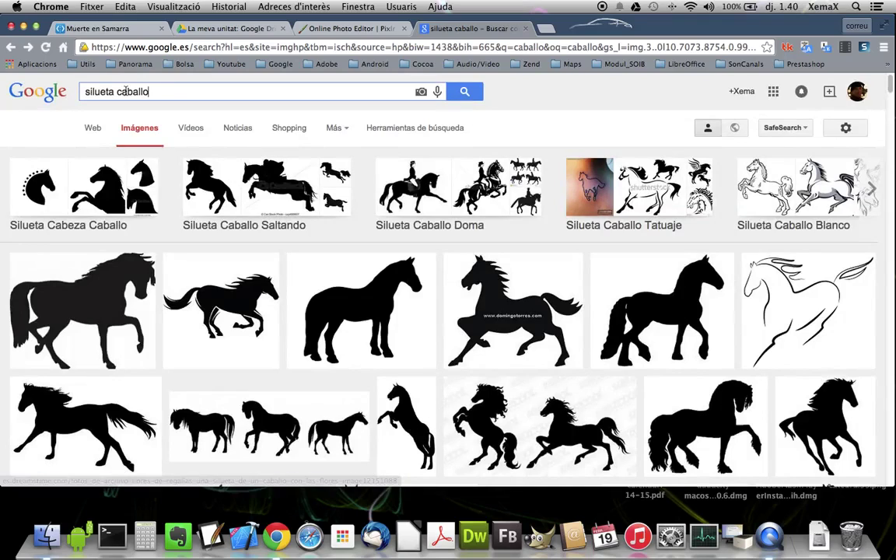
triple_click(87, 91)
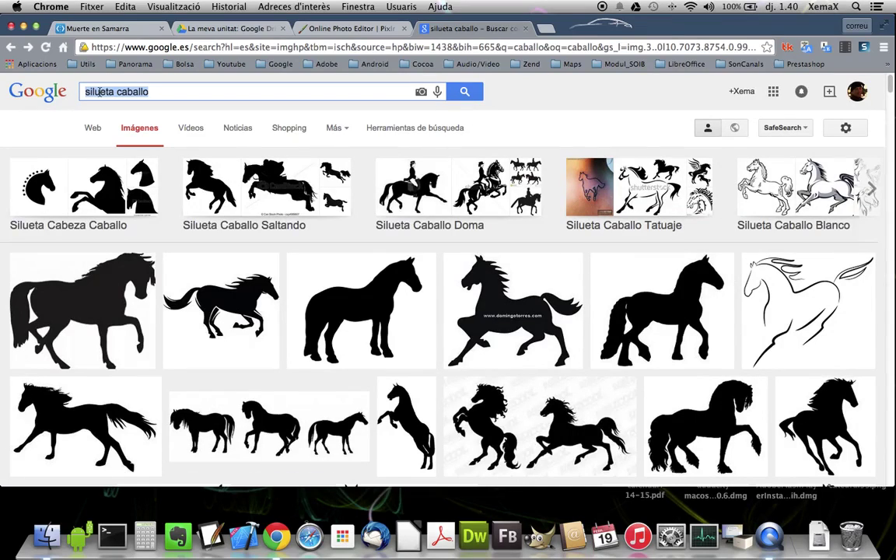
text(dinero)
key(Return)
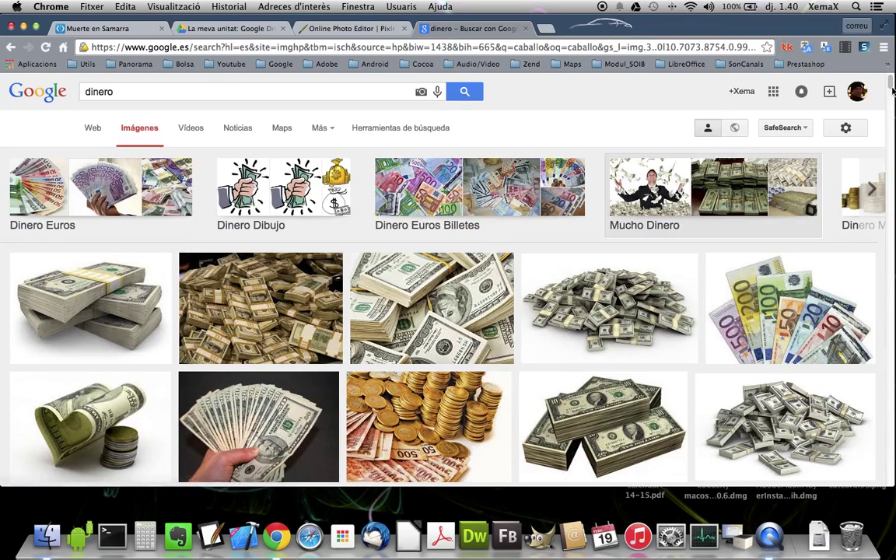
drag(891, 85, 891, 153)
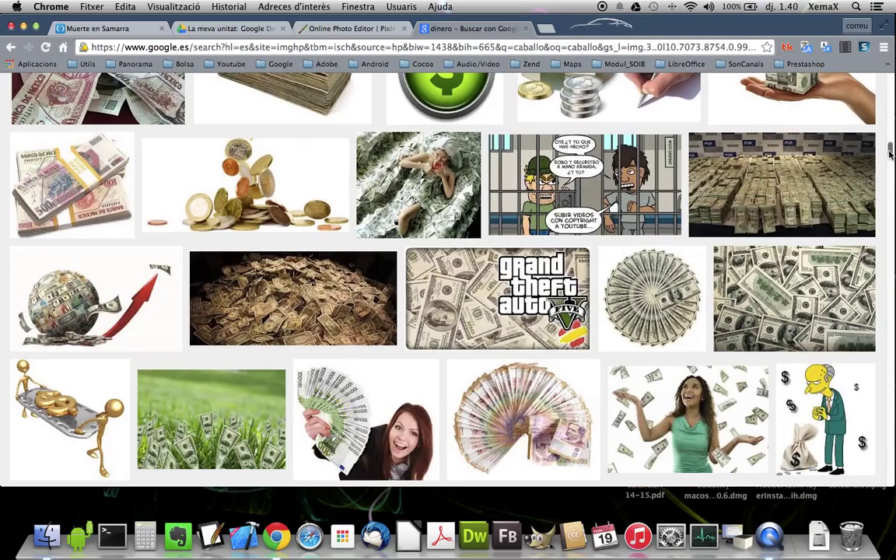
drag(890, 154, 890, 154)
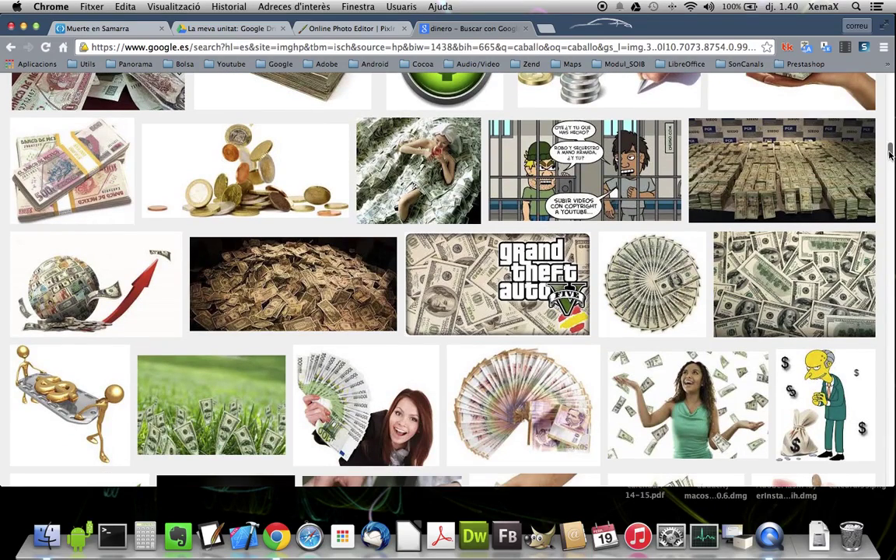
drag(891, 155, 885, 180)
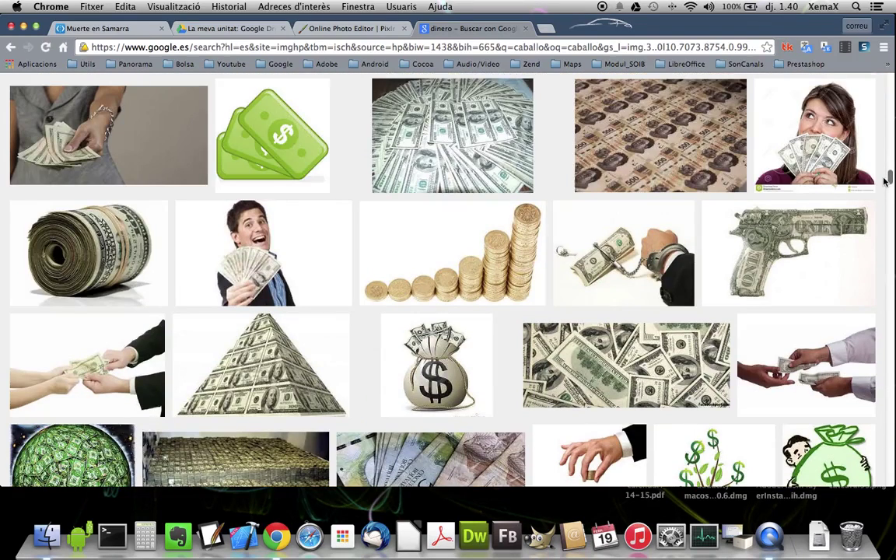
Step: Return to the WeVideo timeline and place the caball image on the video 2 track at about 00:40:12
click(125, 29)
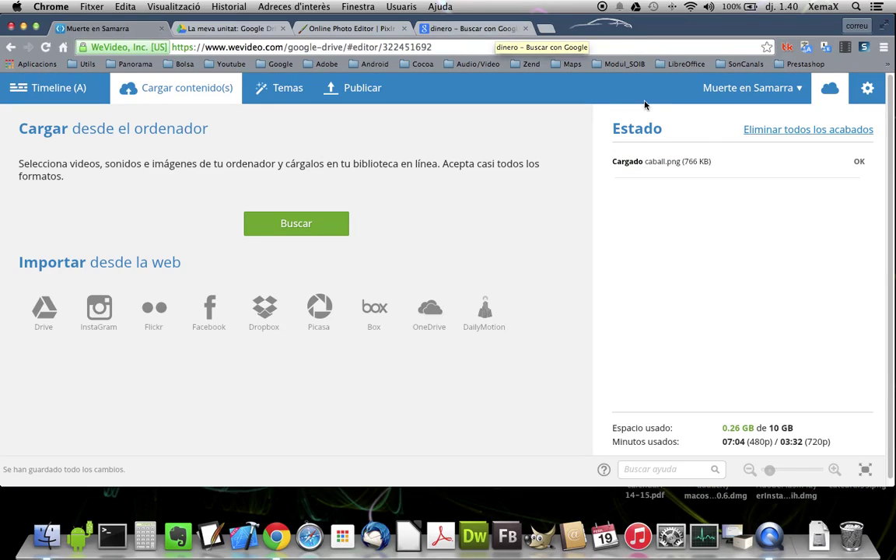
click(61, 92)
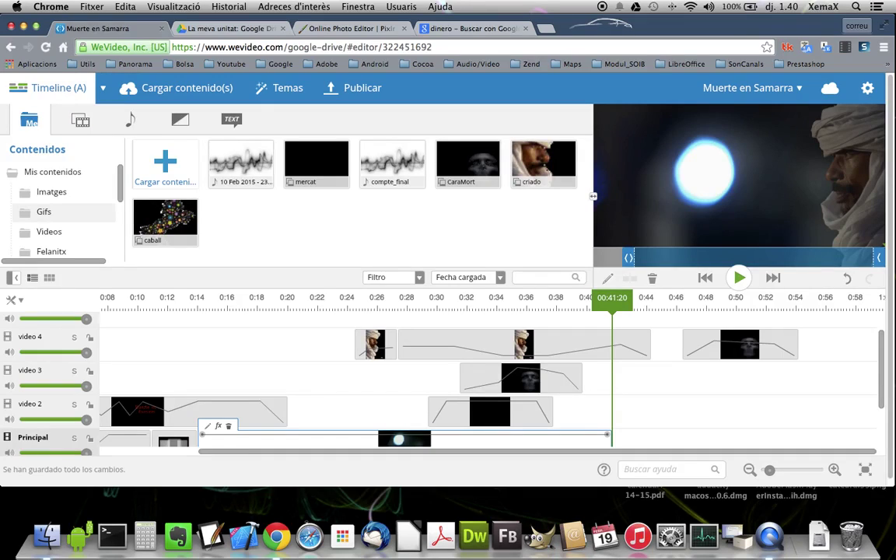
mouse_move(165, 228)
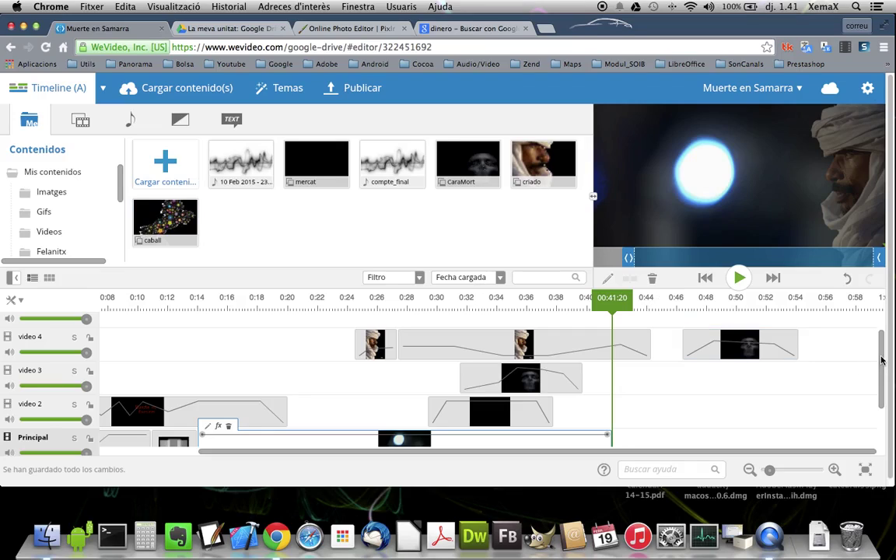
mouse_move(882, 360)
mouse_down()
mouse_move(875, 410)
mouse_move(877, 354)
mouse_up()
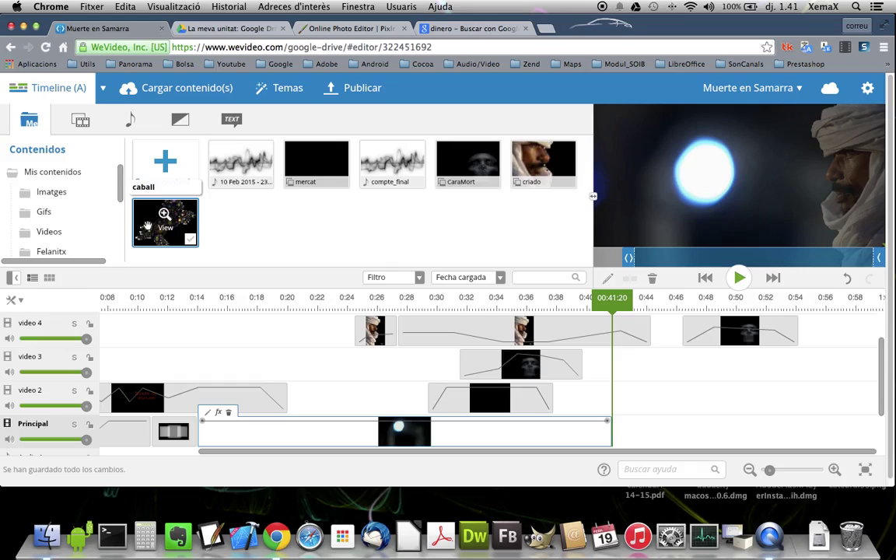
drag(148, 226, 456, 332)
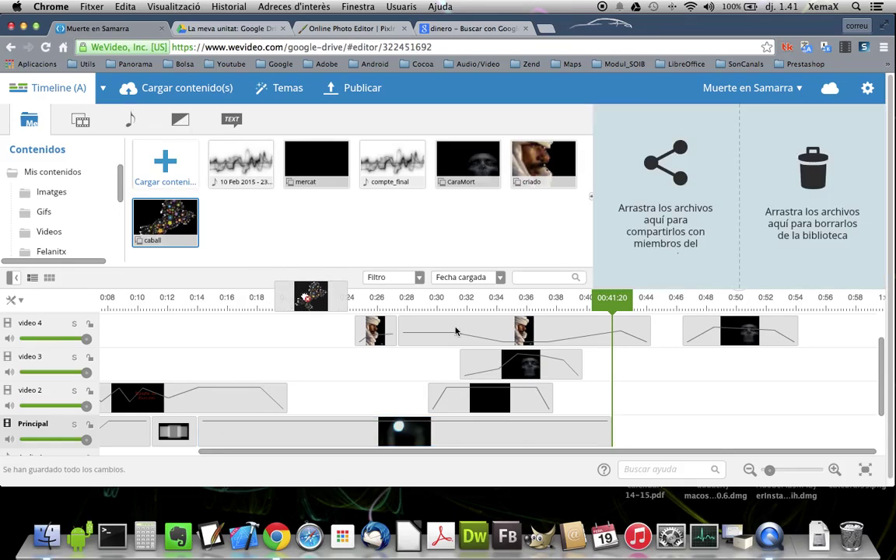
drag(311, 295, 624, 392)
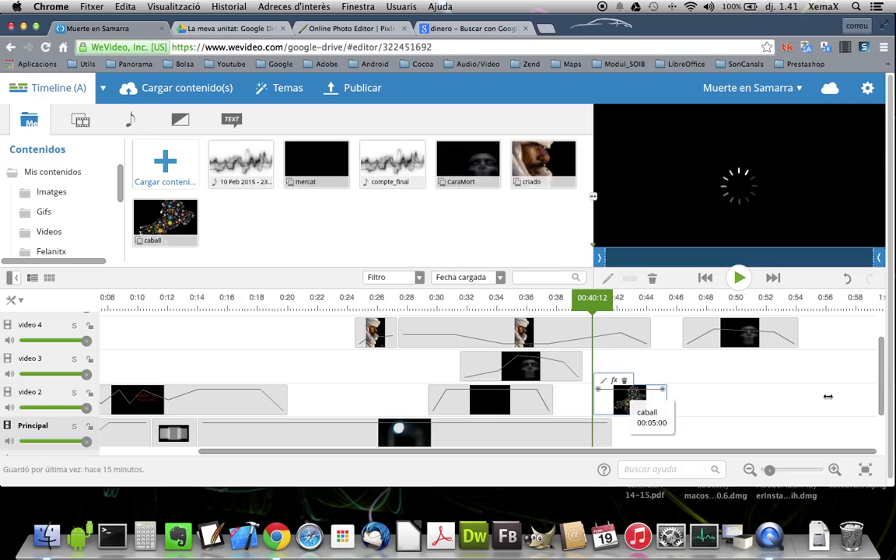
drag(882, 378, 880, 425)
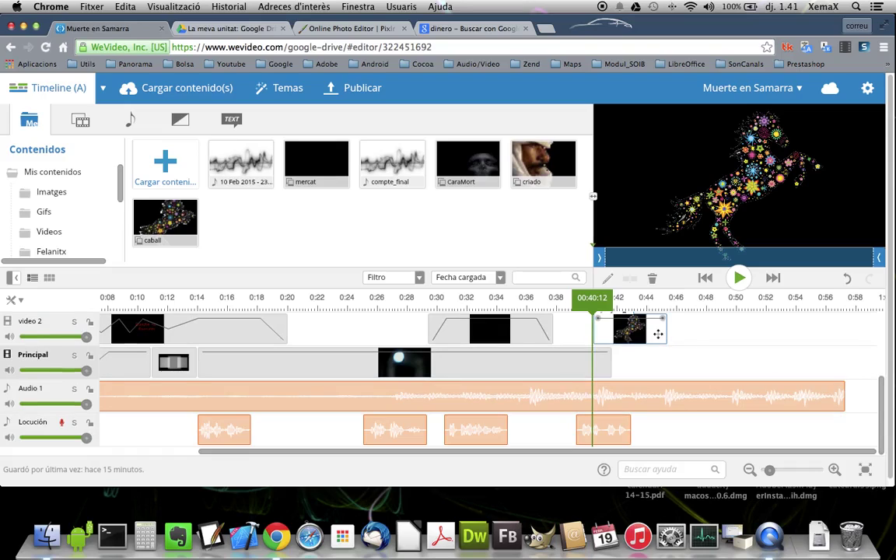
Step: Move the caball clip on the video 2 track to start at about 00:39:12 and shorten it to end at about 00:42:02
drag(651, 330, 636, 340)
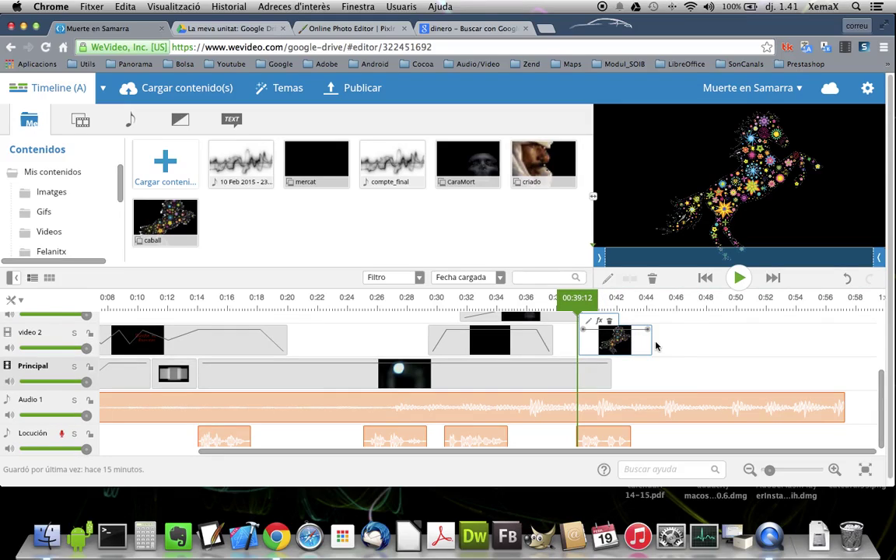
drag(649, 342, 617, 344)
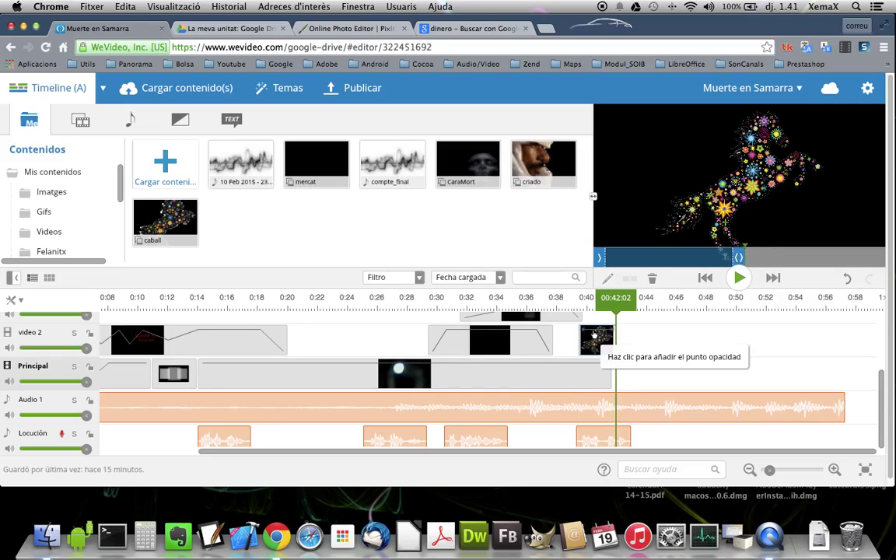
Step: Add opacity points near both ends of the caball clip and lower its endpoints for a fade-in and fade-out
click(587, 334)
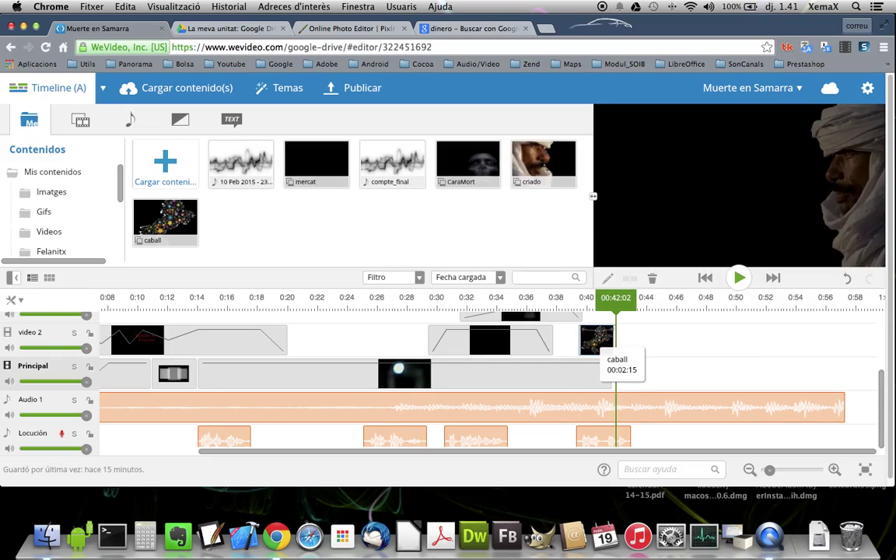
drag(587, 334, 583, 342)
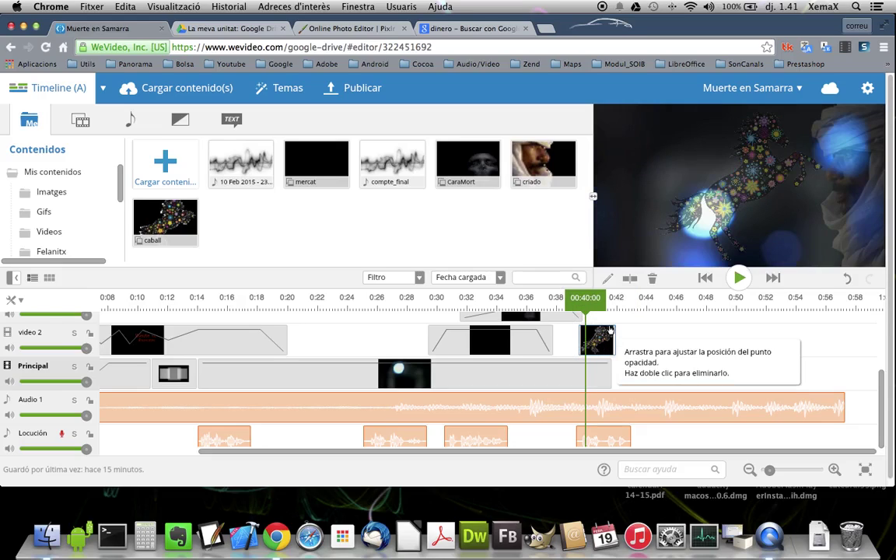
drag(613, 333, 610, 344)
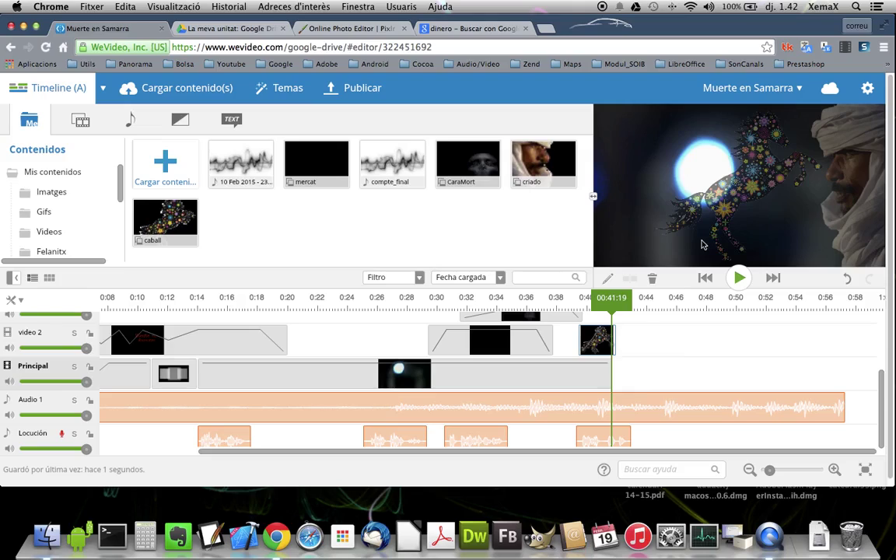
Step: Open the caball clip for editing and scale the horse image down to less than half its size
click(595, 342)
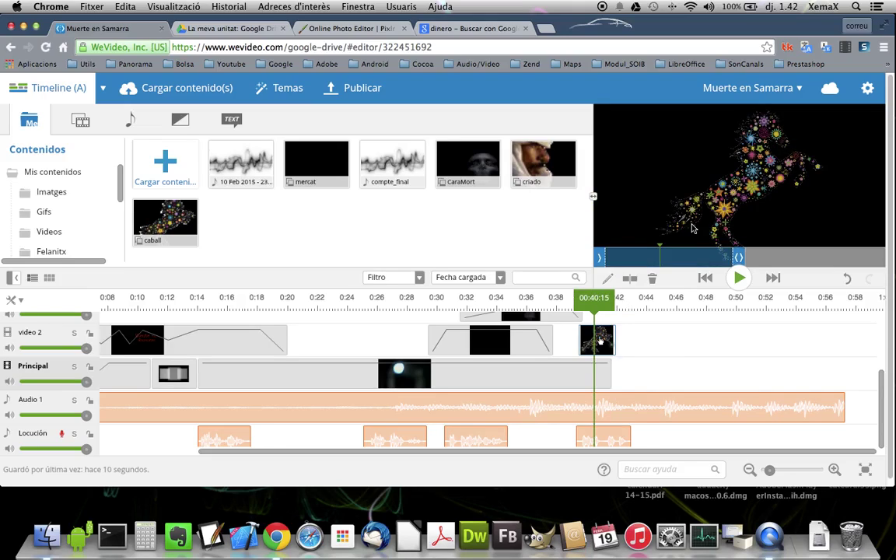
click(834, 469)
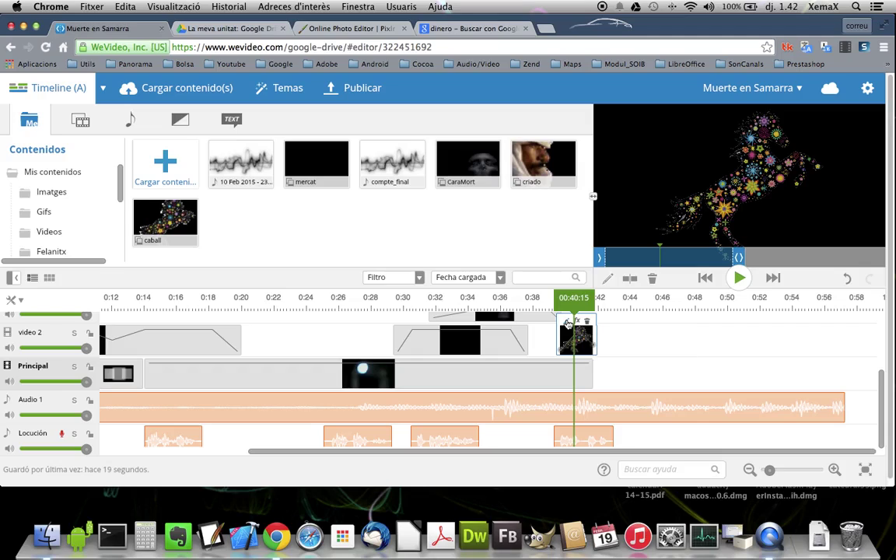
click(567, 324)
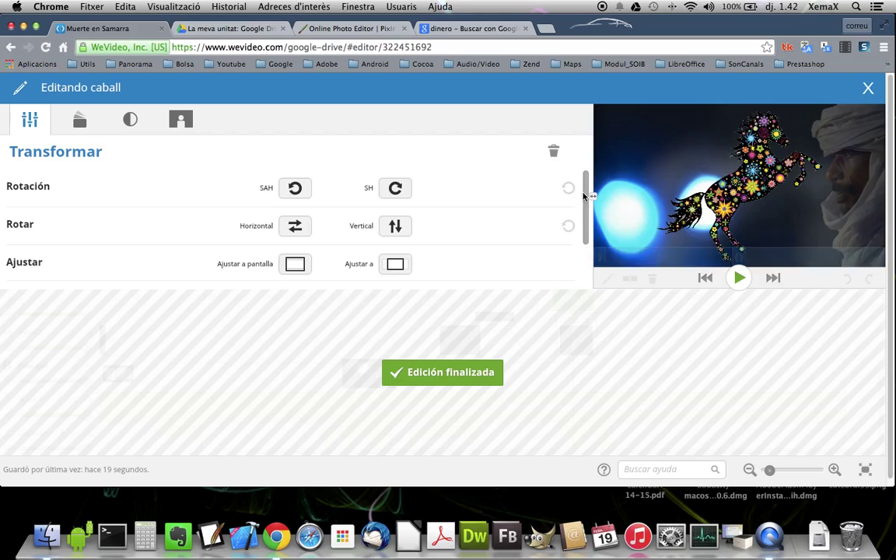
scroll(584, 224, down, 1)
scroll(584, 224, down, 5)
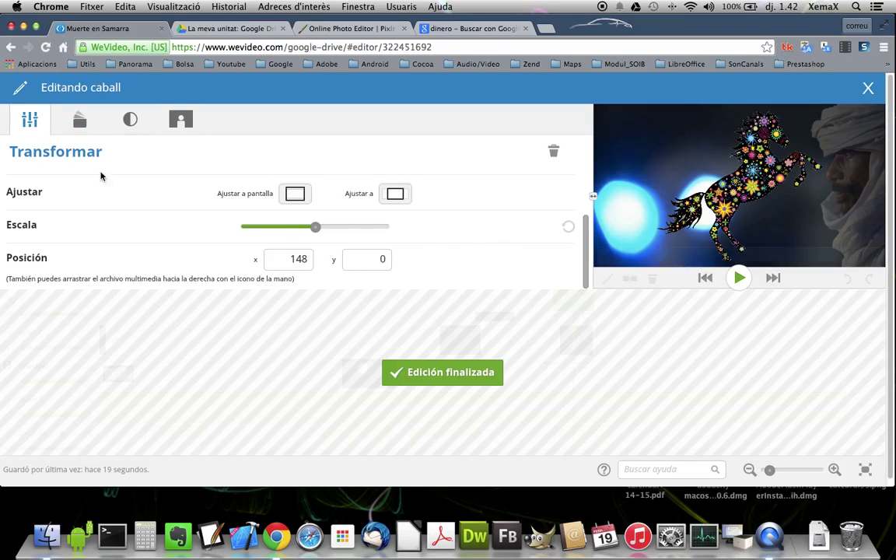
drag(315, 227, 273, 228)
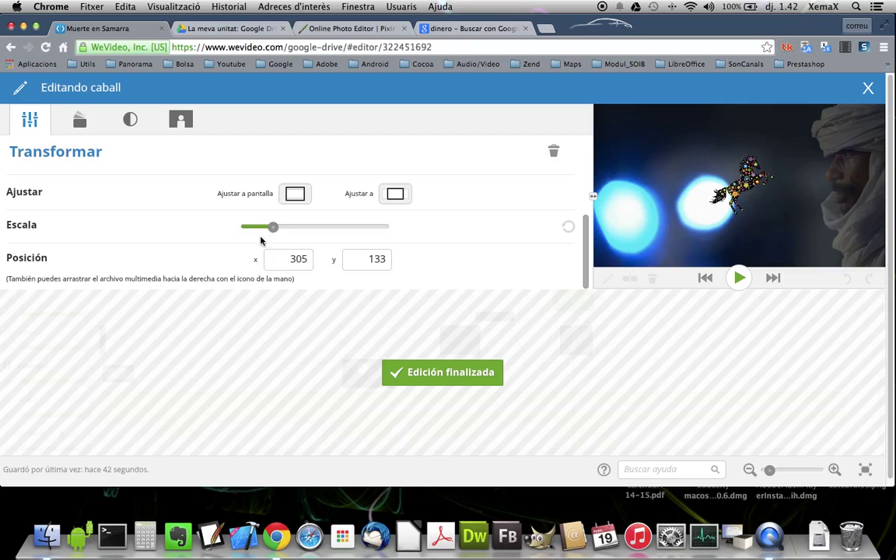
Step: Adjust the caball clip's colour with Saturación -41, Tono -82 and the setting above Saturación at -62, and finish the edit
click(133, 126)
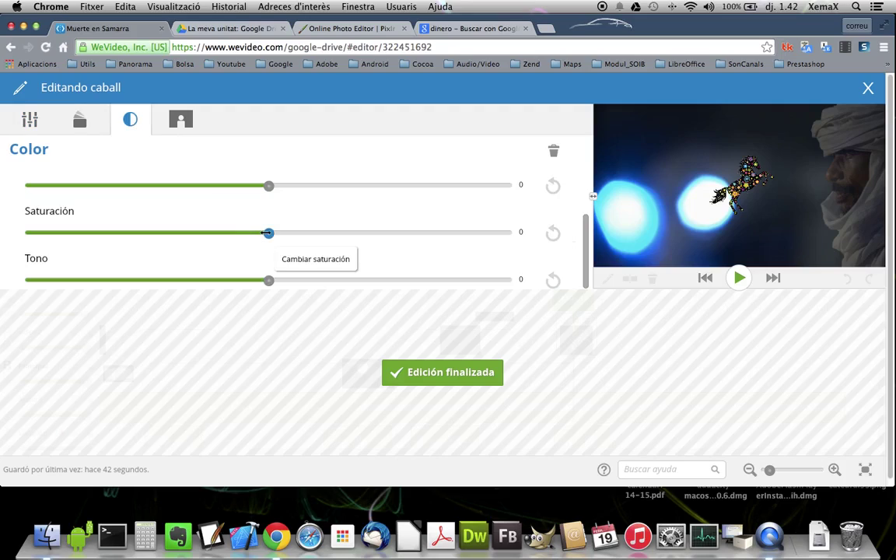
drag(265, 232, 189, 233)
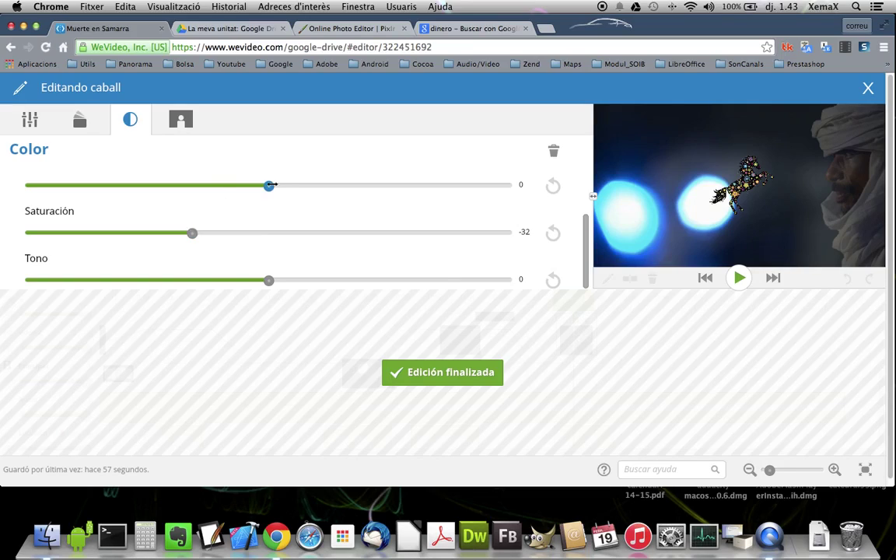
drag(268, 185, 185, 187)
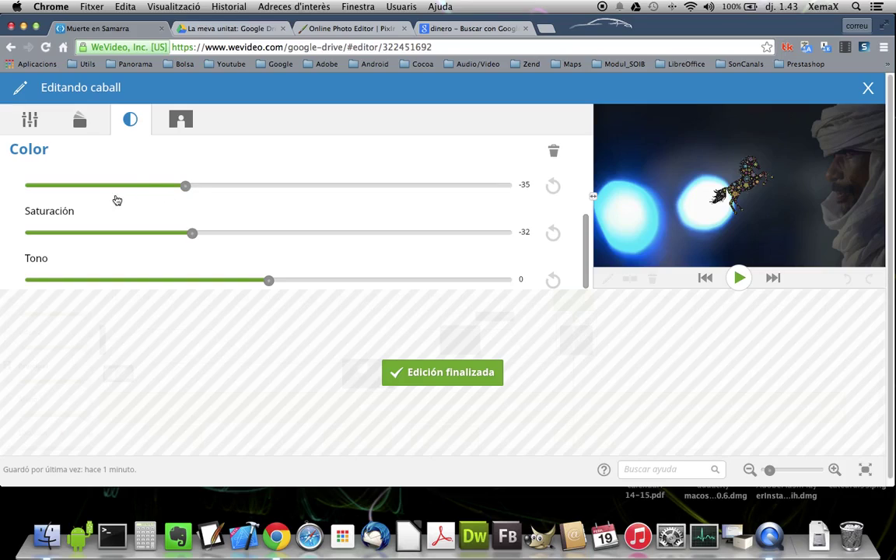
drag(185, 185, 121, 186)
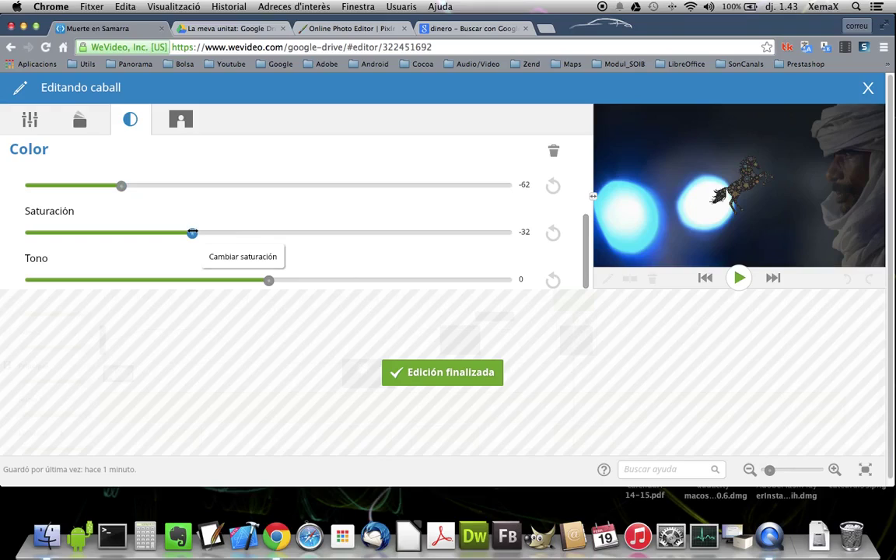
drag(192, 233, 171, 233)
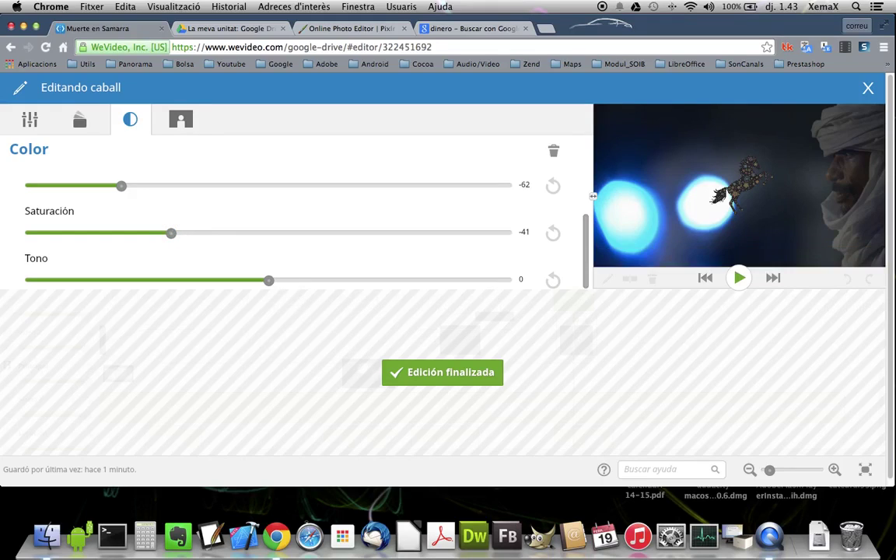
drag(269, 281, 161, 280)
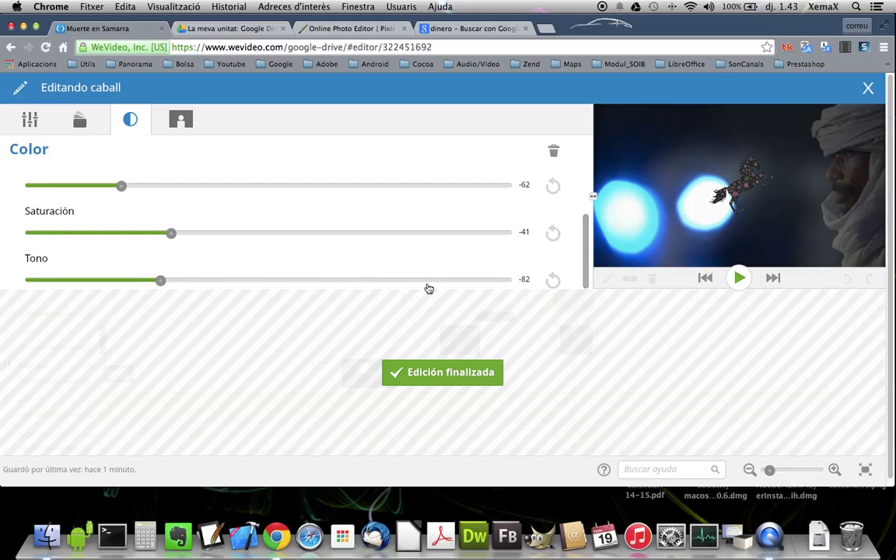
click(459, 375)
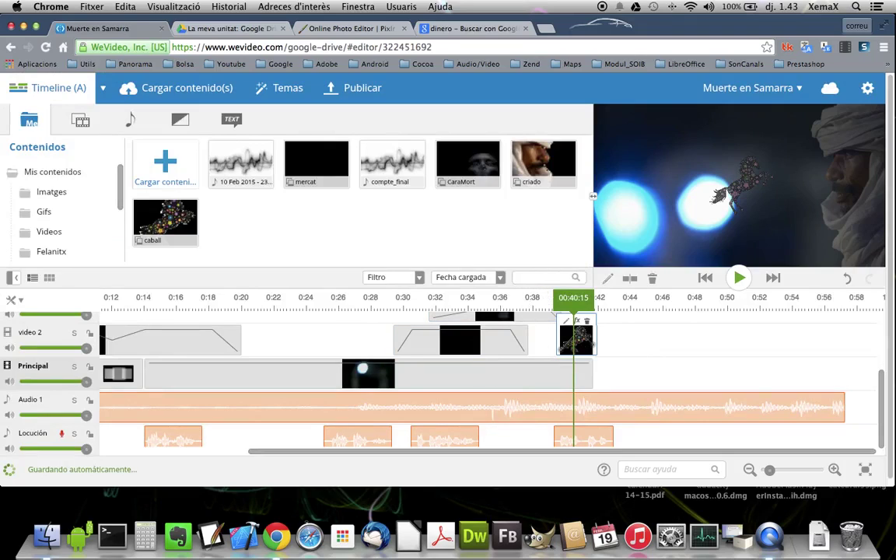
Step: Play the timeline from about 00:37:14 past the caball clip to check how the horse appears
click(525, 298)
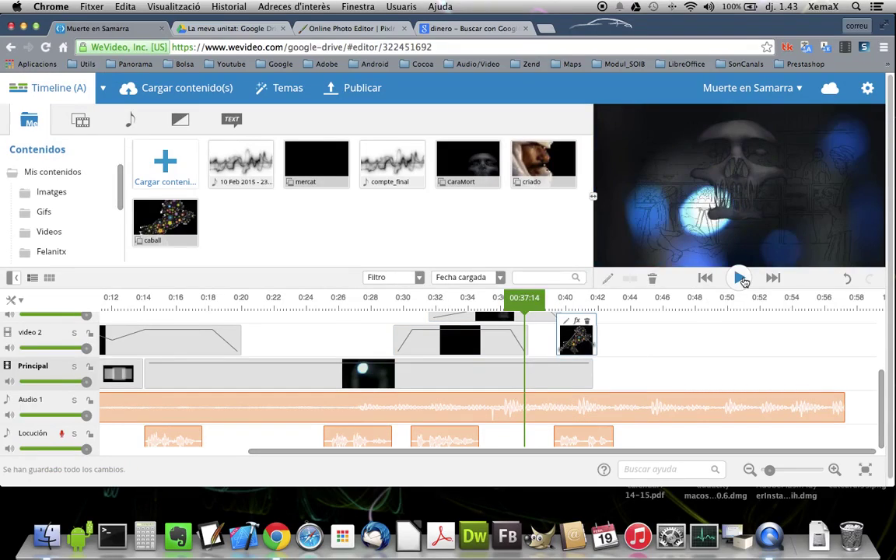
click(741, 278)
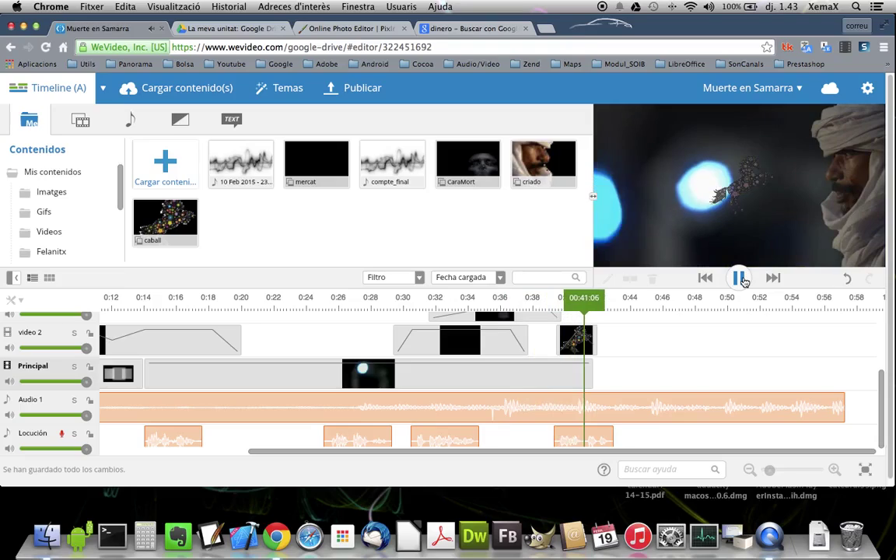
click(743, 279)
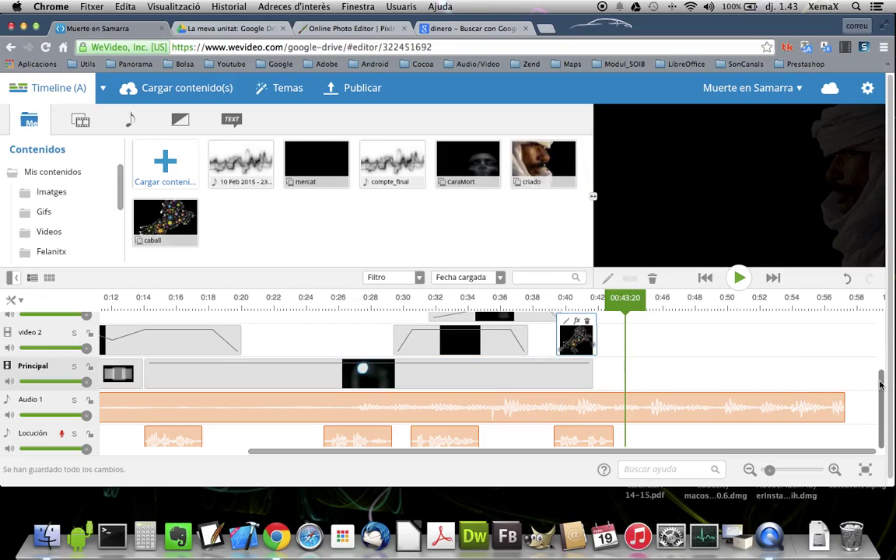
Step: Move the last skull clip from video 4 to video 3 and extend the long criado clip on video 4 to about 00:48:03
drag(883, 383, 881, 347)
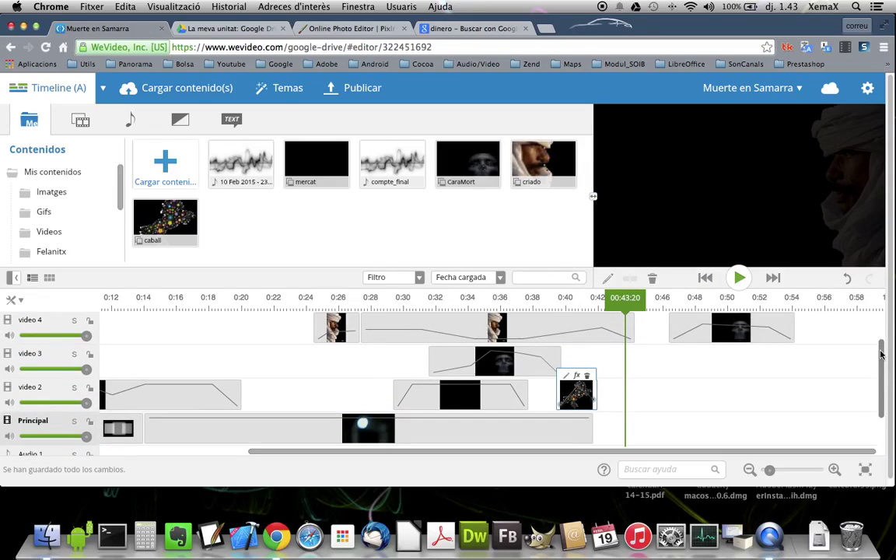
click(635, 325)
drag(635, 325, 695, 319)
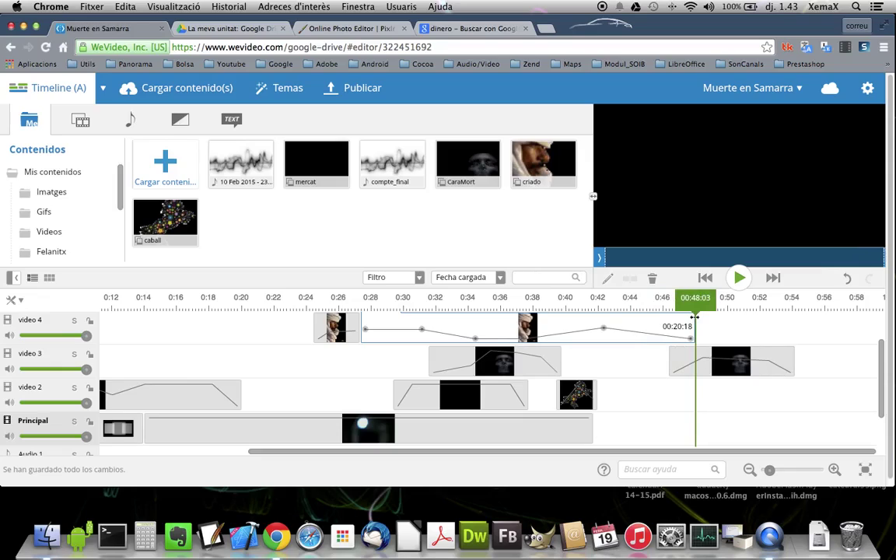
Step: Add an opacity point near the end of the long criado clip and raise it to delay the fade-out
click(654, 335)
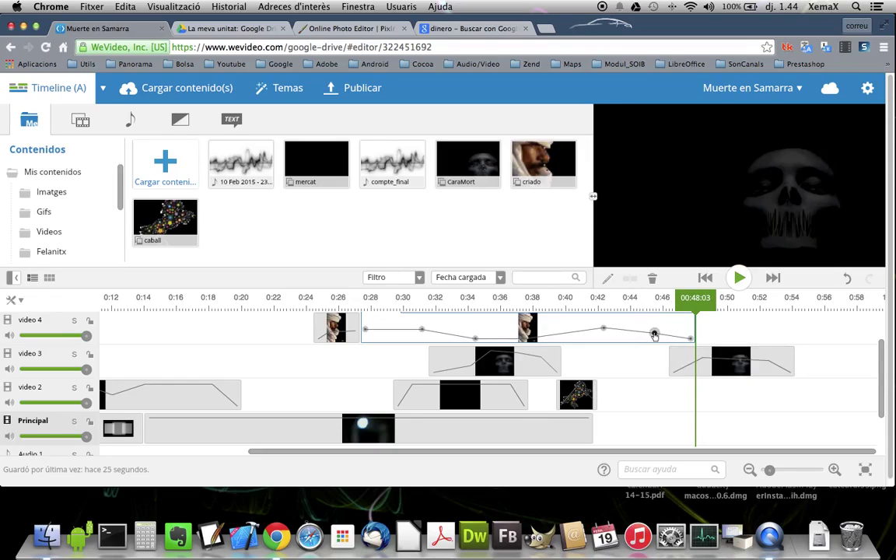
drag(655, 334, 674, 326)
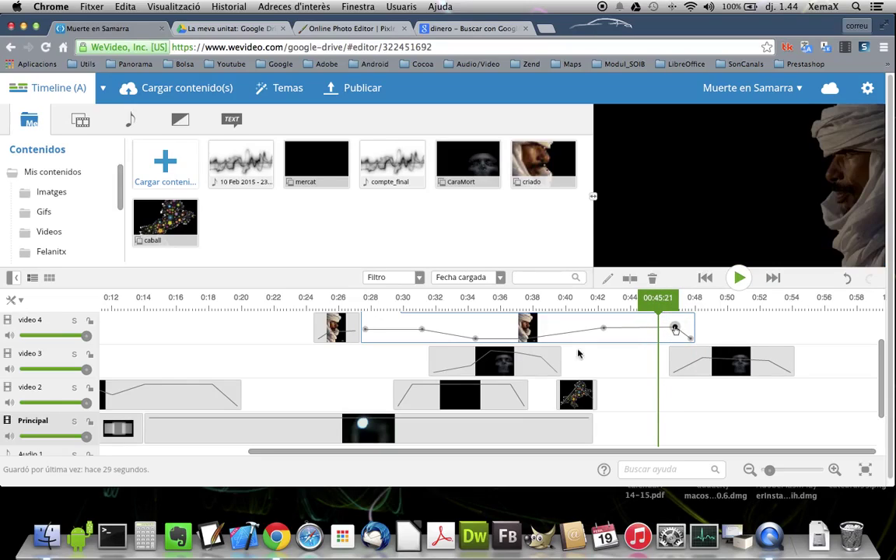
Step: Look through the Overlays, Frames and Backgrounds in the graphics library for an effect to add to the horse scene
mouse_move(189, 199)
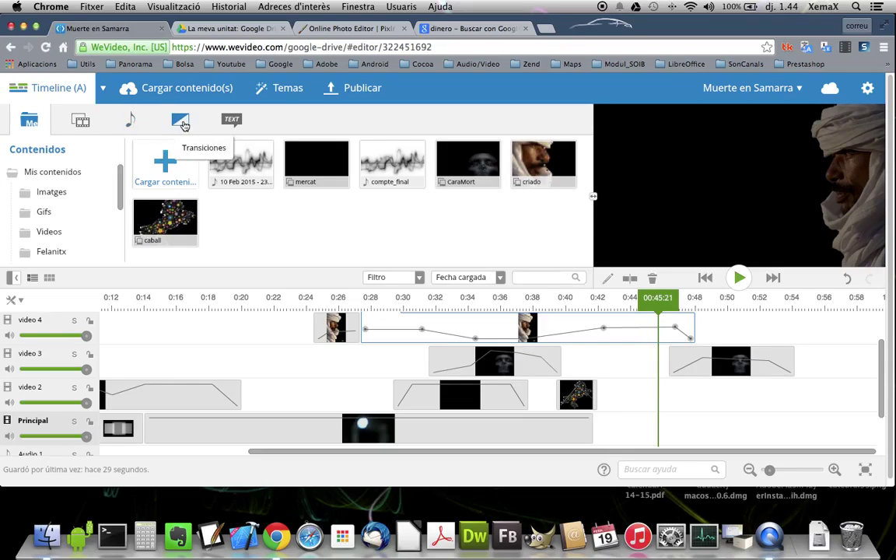
click(81, 125)
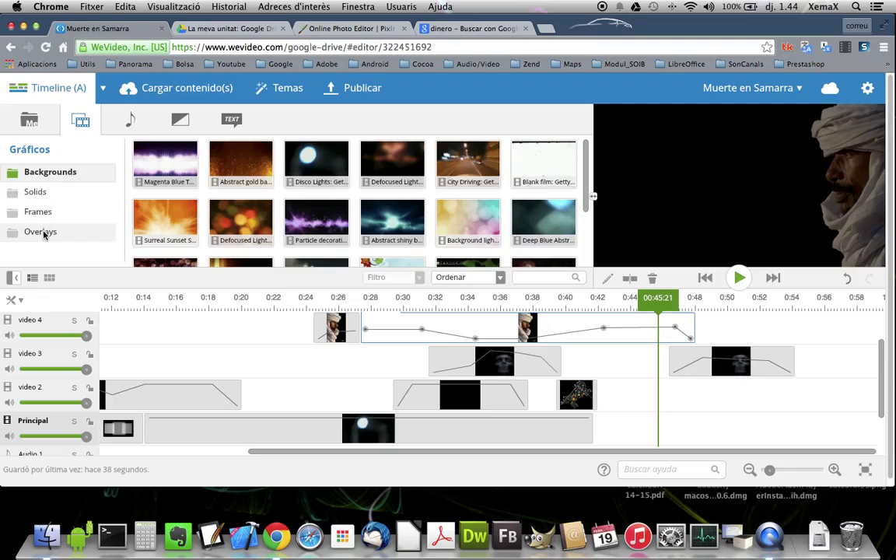
click(43, 233)
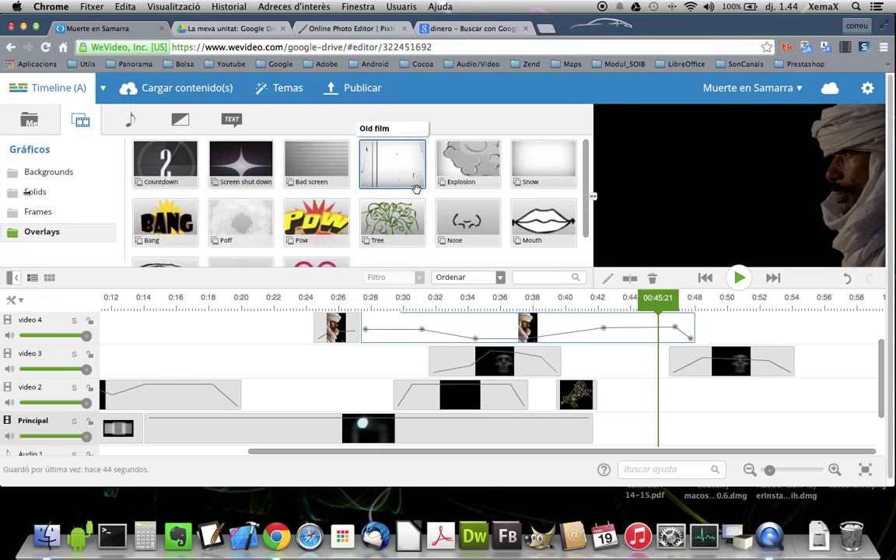
click(31, 212)
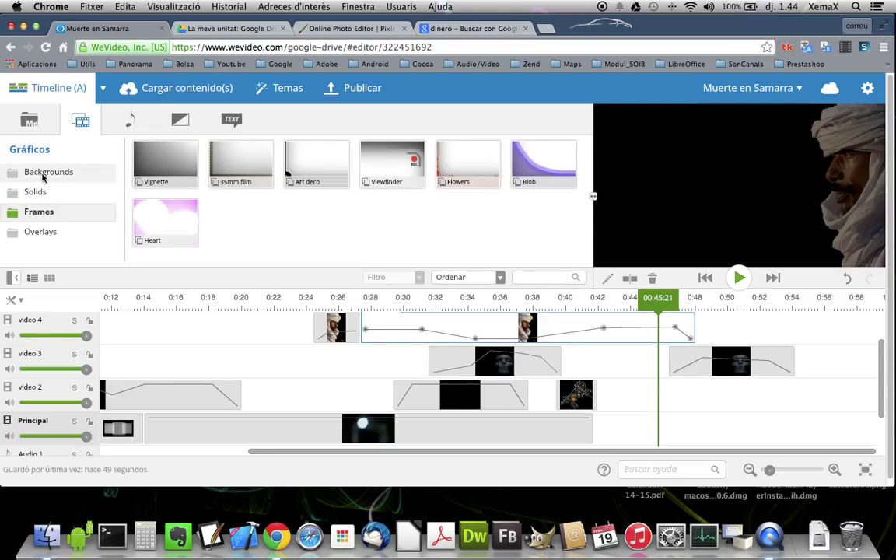
click(43, 175)
mouse_move(543, 169)
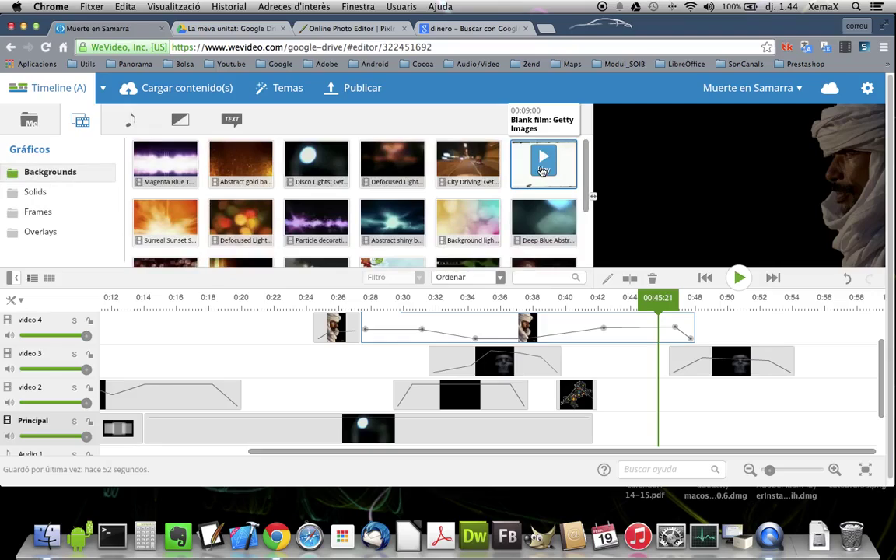
drag(585, 190, 585, 263)
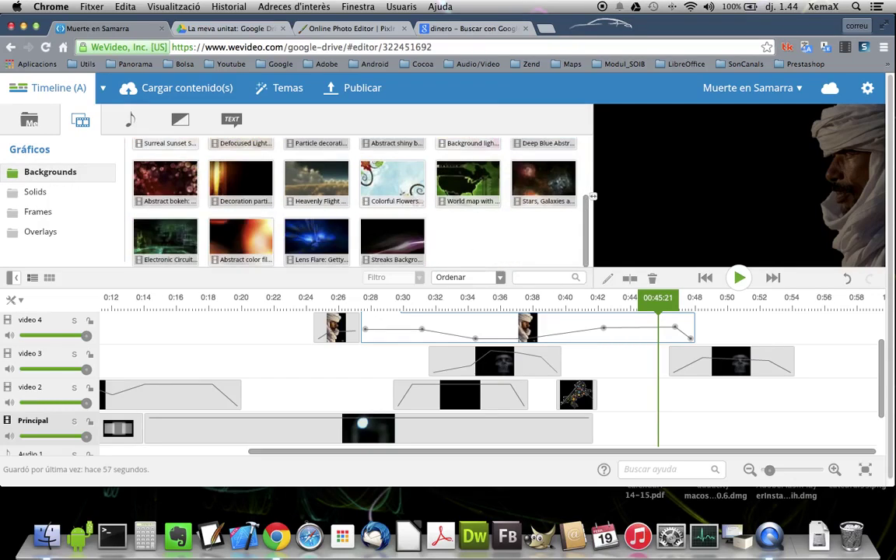
click(48, 234)
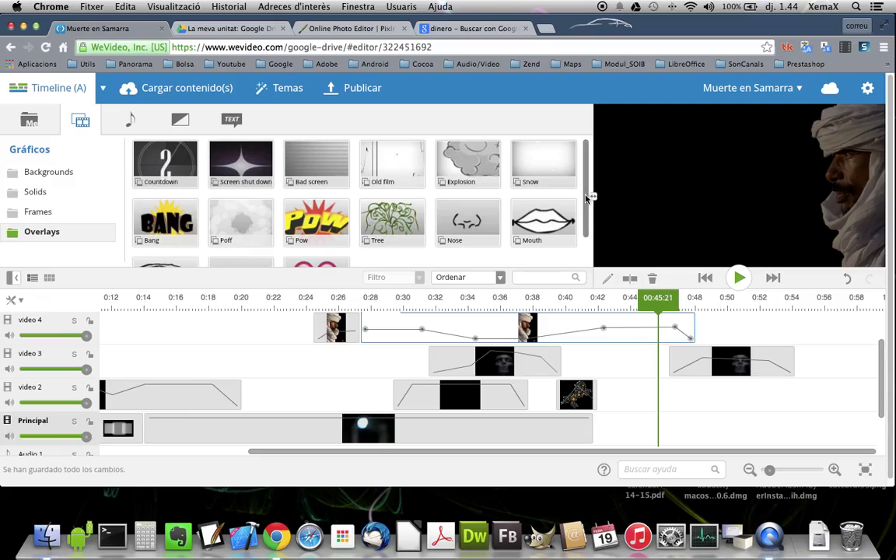
drag(588, 198, 582, 242)
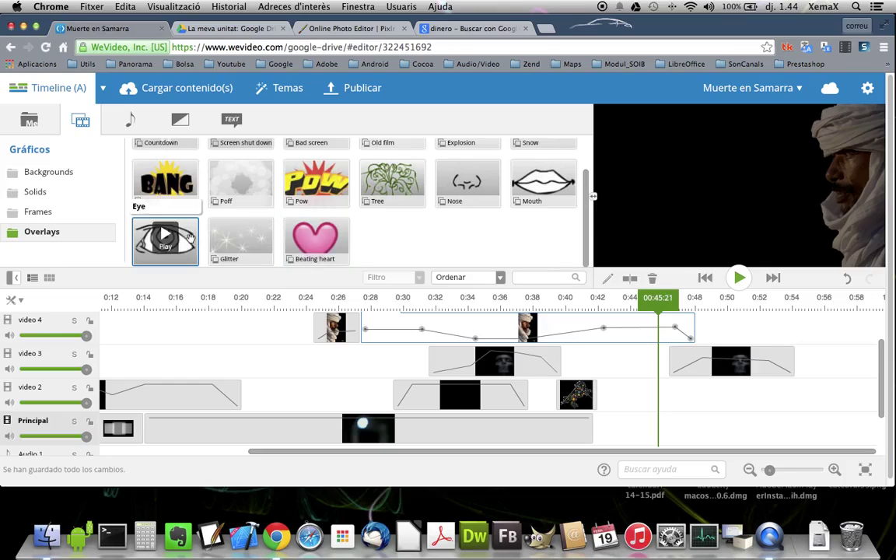
Step: Preview the Glitter overlay and place it on video 3 above the caball clip, ending at about 00:41:09
click(242, 237)
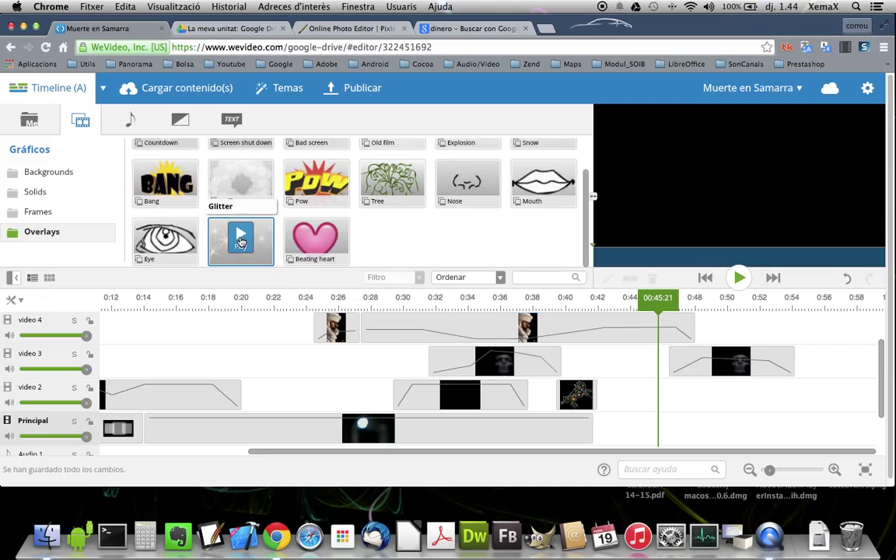
click(238, 237)
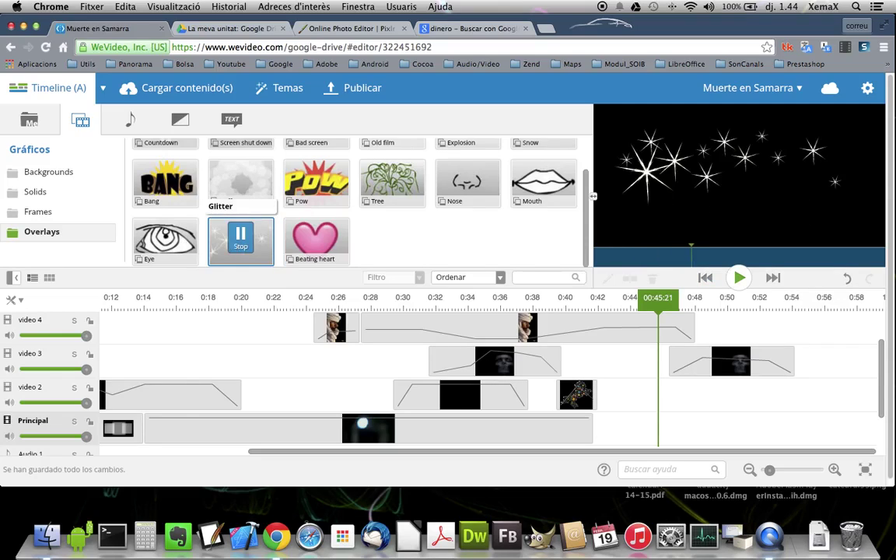
drag(231, 247, 585, 379)
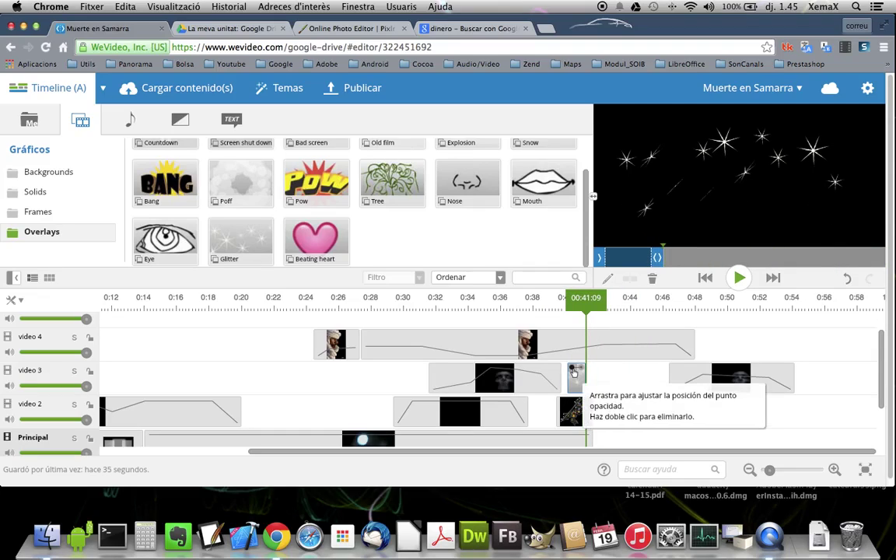
Step: Shape the Glitter clip's opacity on video 3 so it fades in and out, and preview the scene from 00:37:22
drag(571, 369, 589, 399)
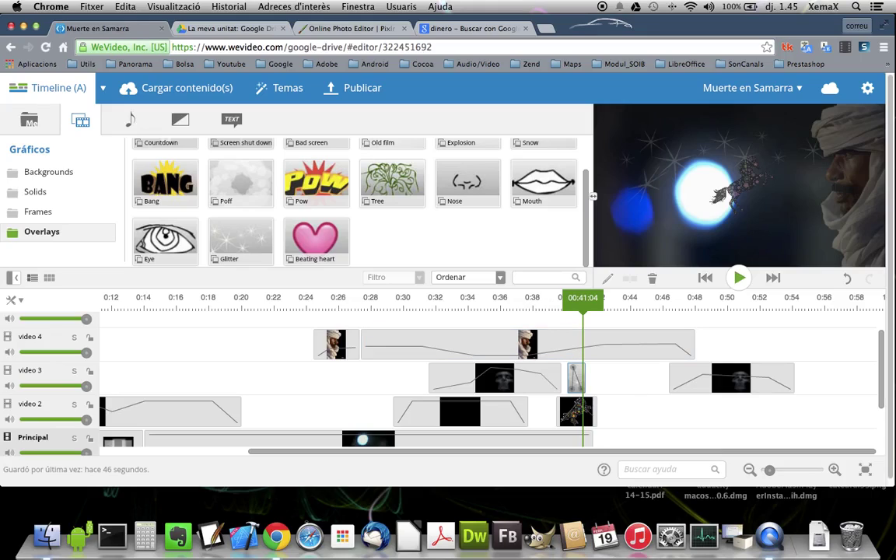
click(530, 298)
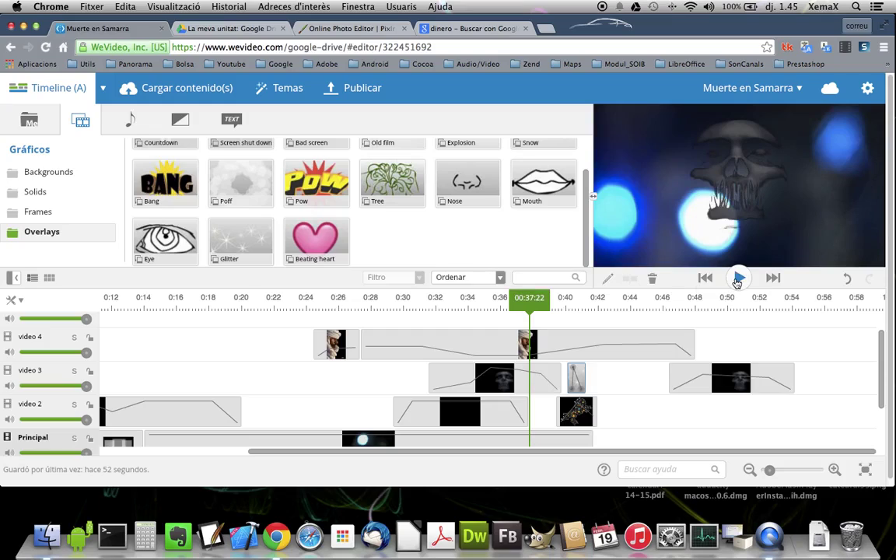
key(space)
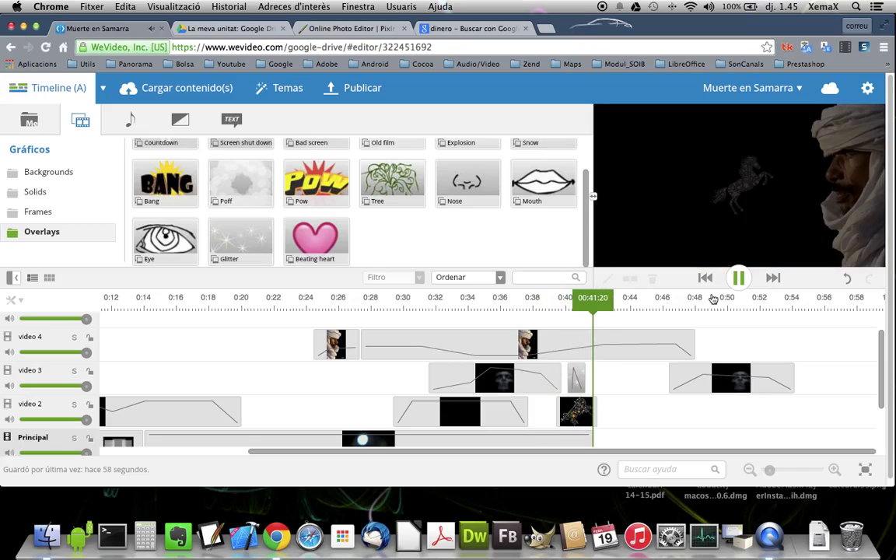
click(739, 279)
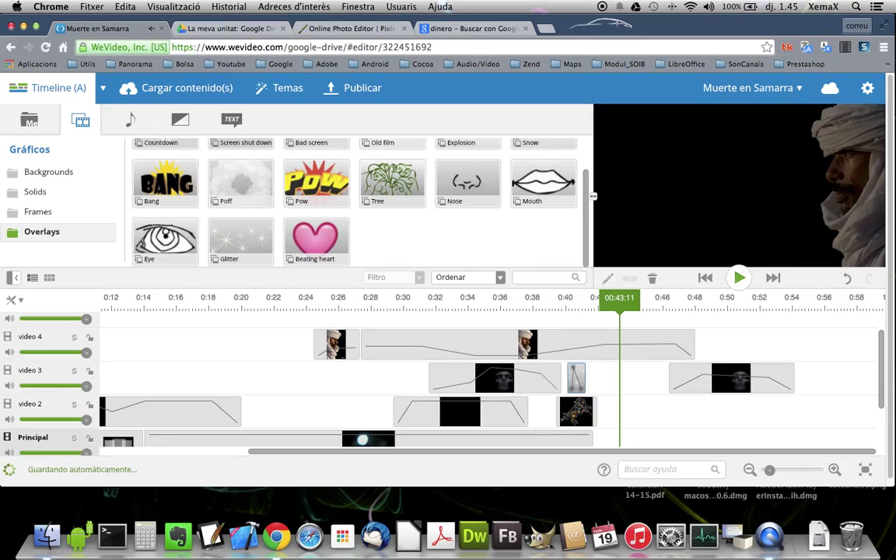
click(578, 376)
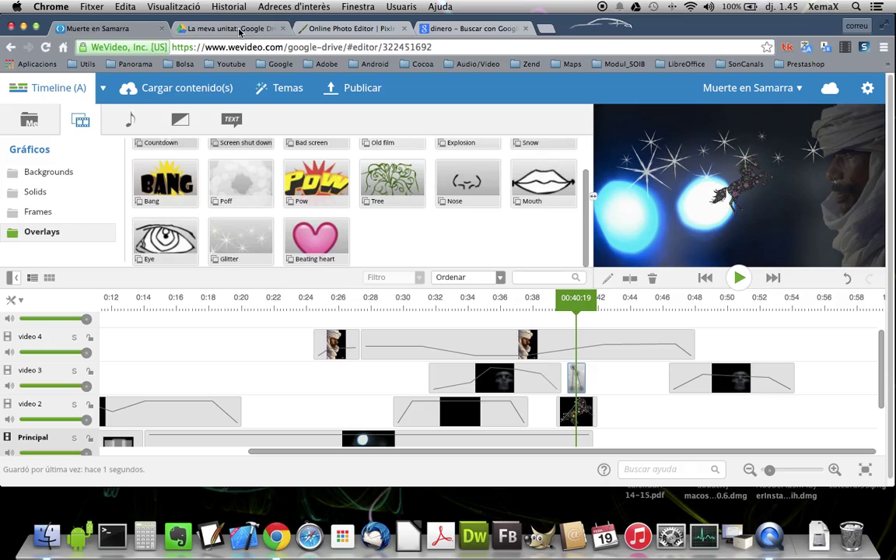
Step: Review the additional apps offered for new files in Google Drive, the Pixlr editor's start options and the money image results, and return to WeVideo
click(233, 28)
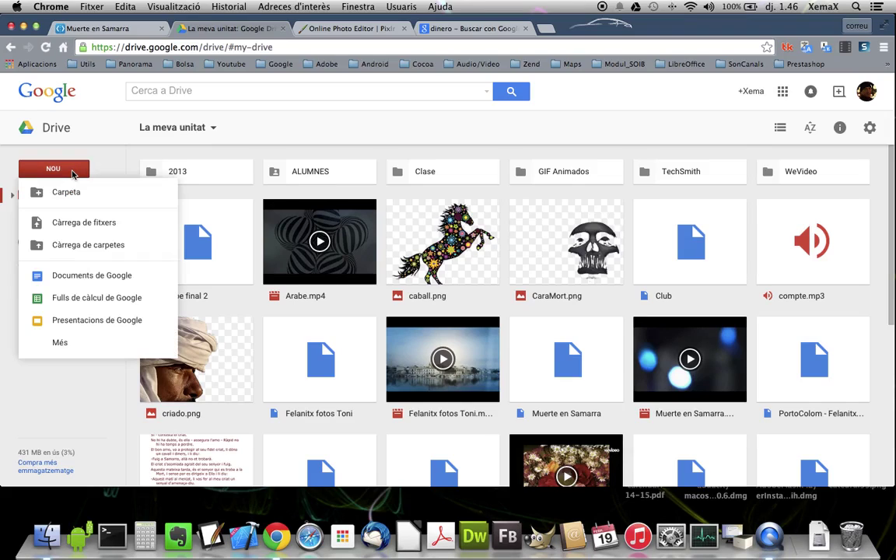
mouse_move(62, 341)
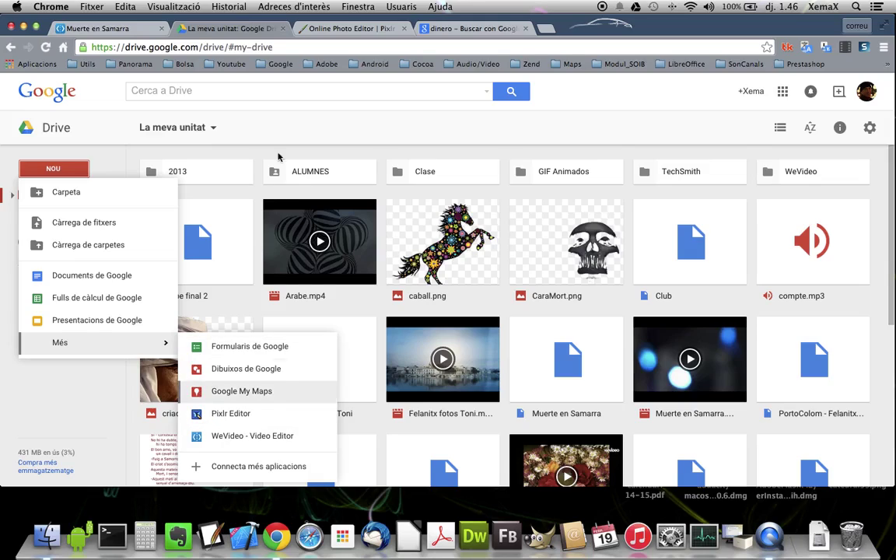
click(345, 29)
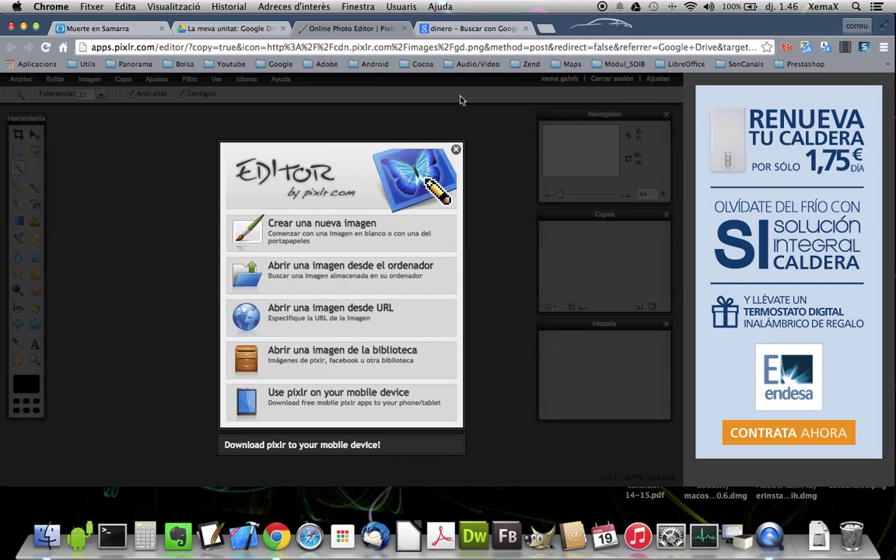
click(469, 29)
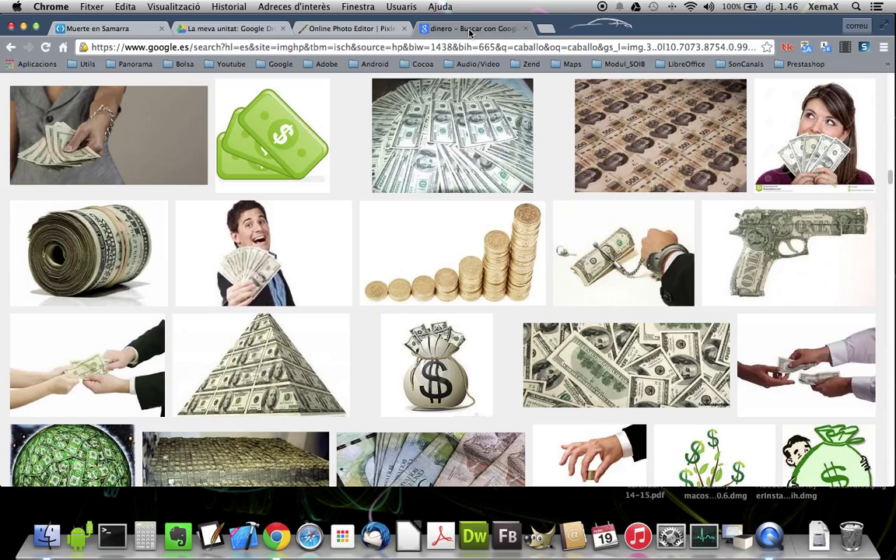
click(143, 29)
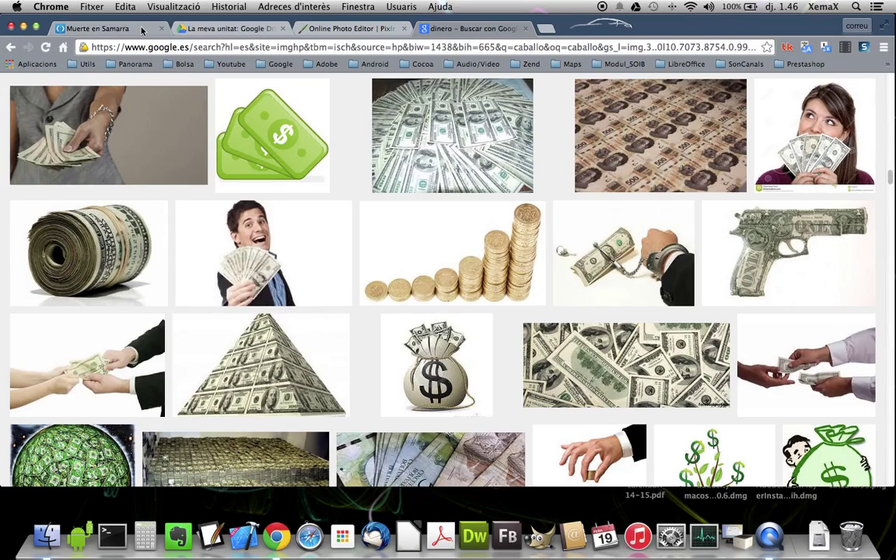